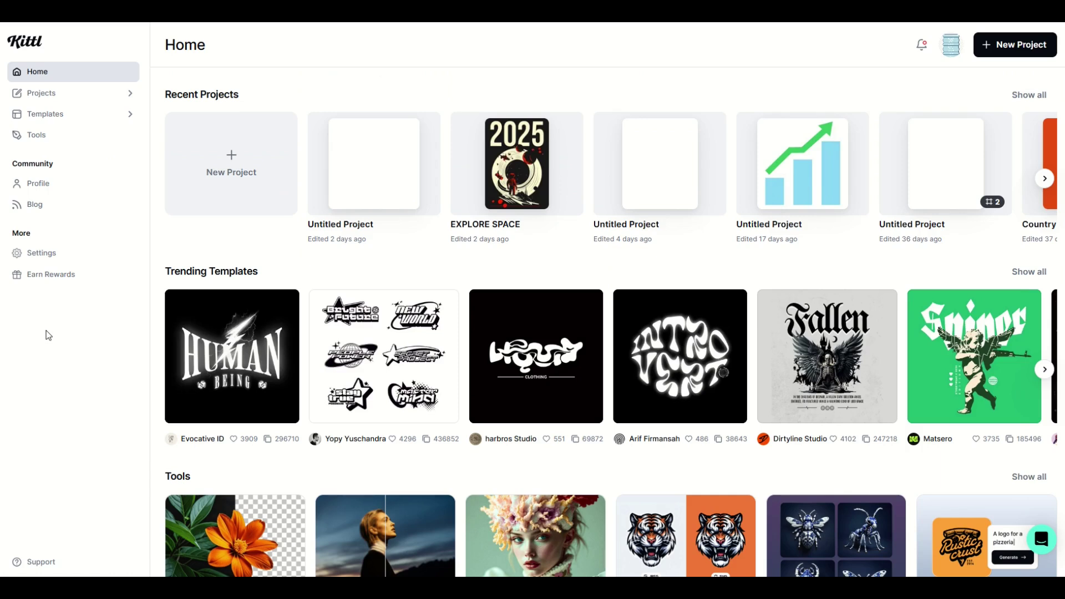
# Browse the dashboard, open the full Projects list, then go to the Templates gallery.
pyautogui.scroll(-1, 200, 355)
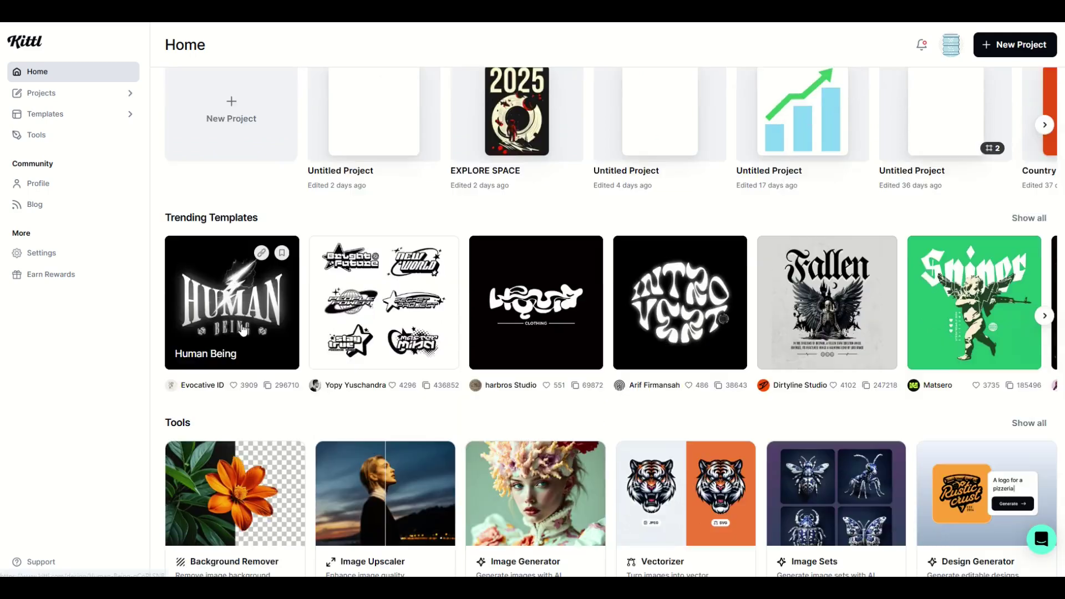
pyautogui.scroll(1, 167, 328)
pyautogui.scroll(1, 135, 312)
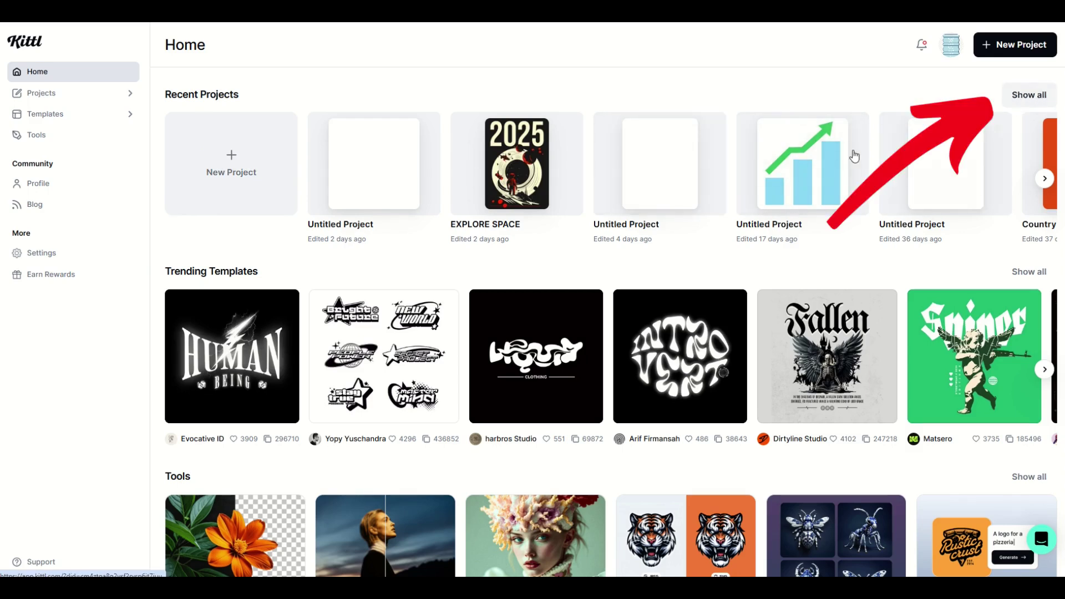
pyautogui.scroll(-3, 661, 257)
pyautogui.scroll(-1, 471, 321)
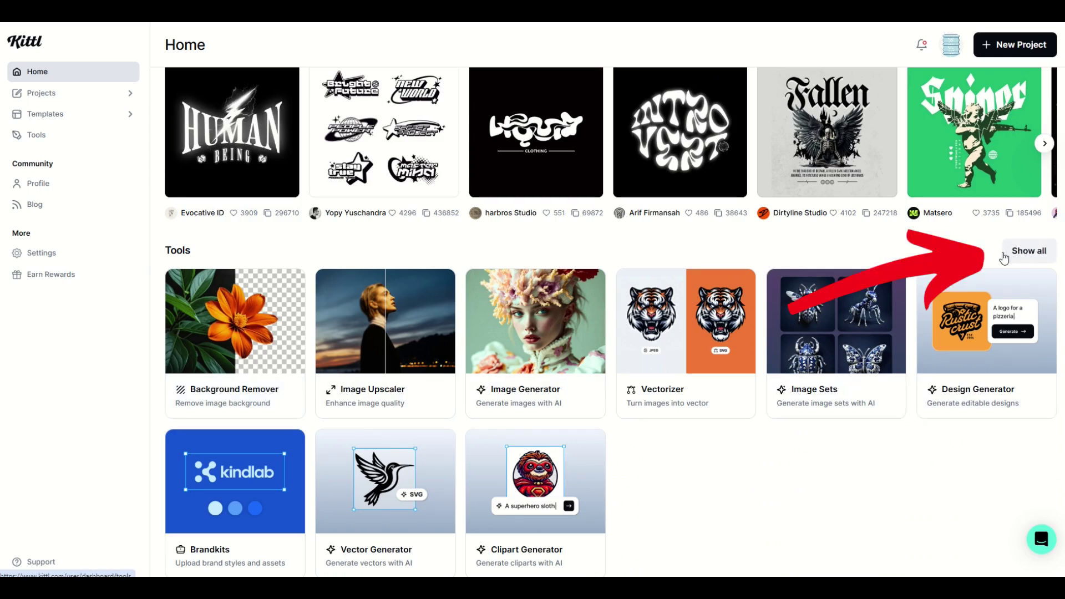
pyautogui.scroll(4, 176, 98)
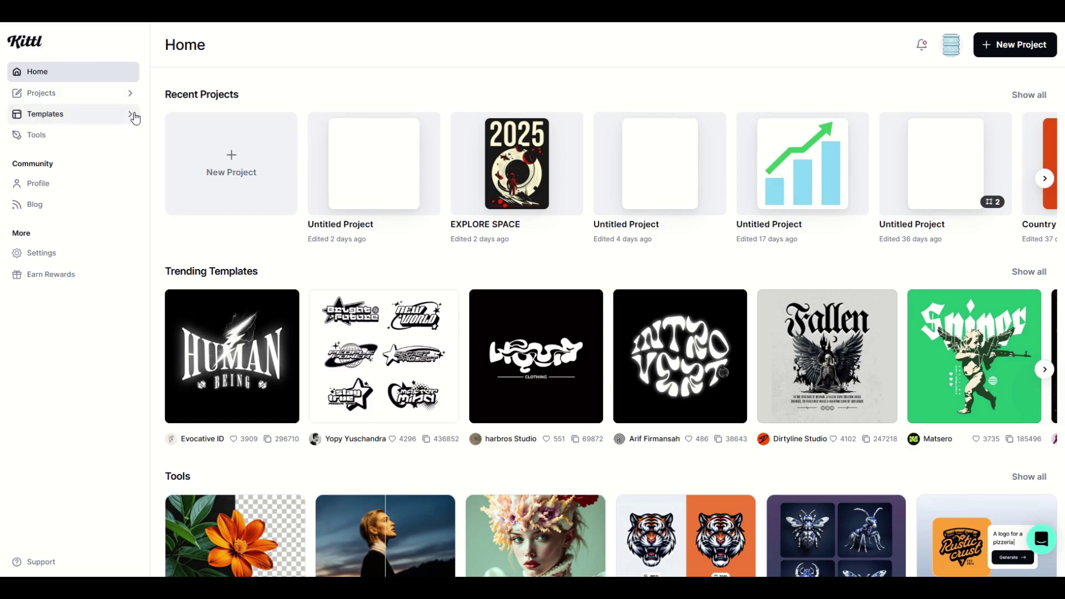
pyautogui.click(56, 100)
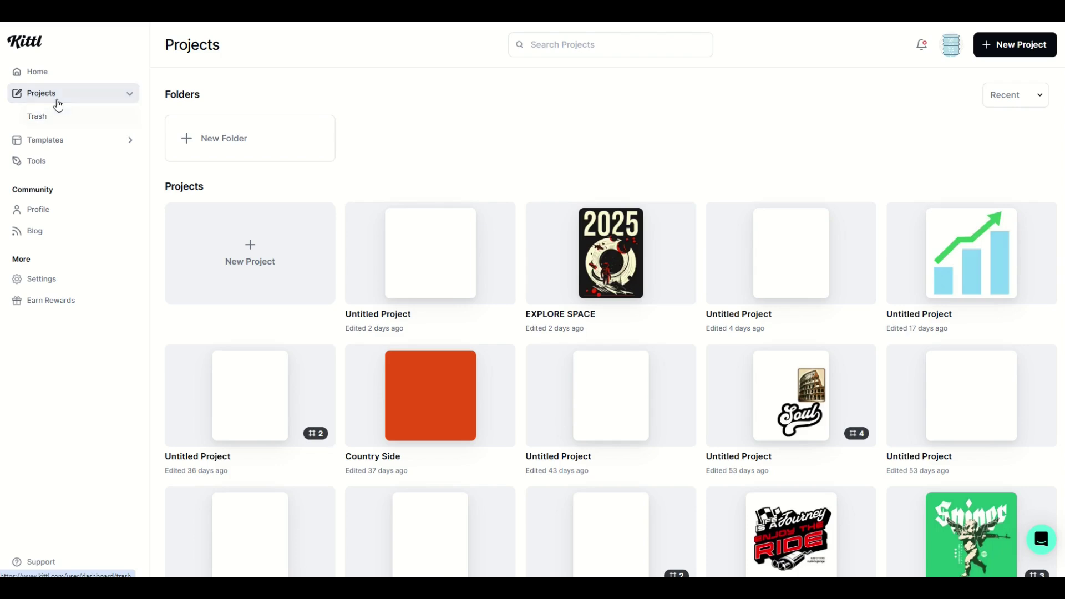
pyautogui.click(38, 143)
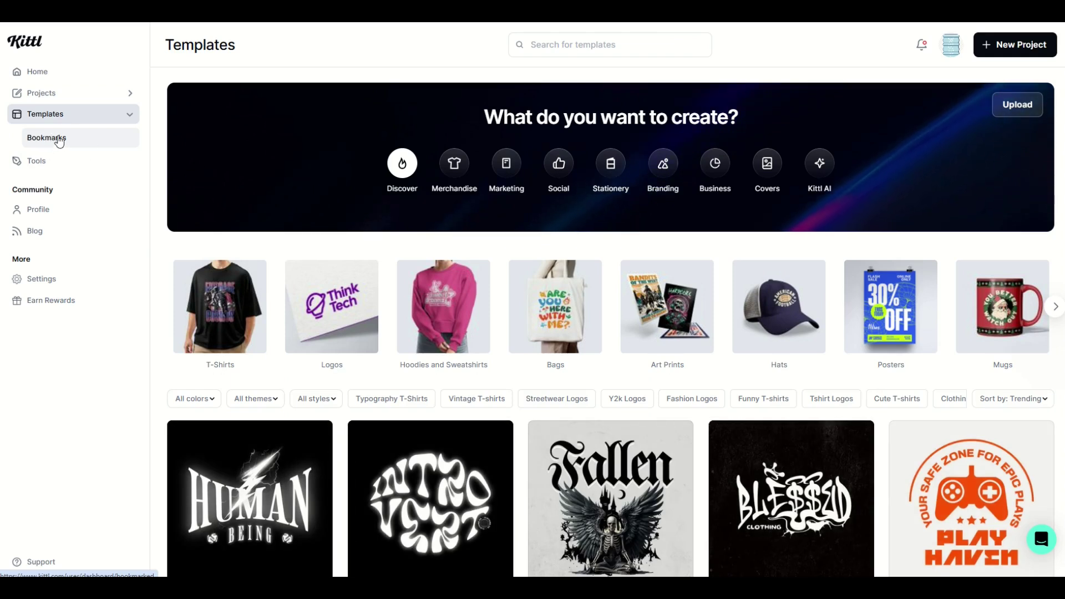
# Bookmark the Fallen template, then remove it from bookmarks again.
pyautogui.scroll(-4, 292, 171)
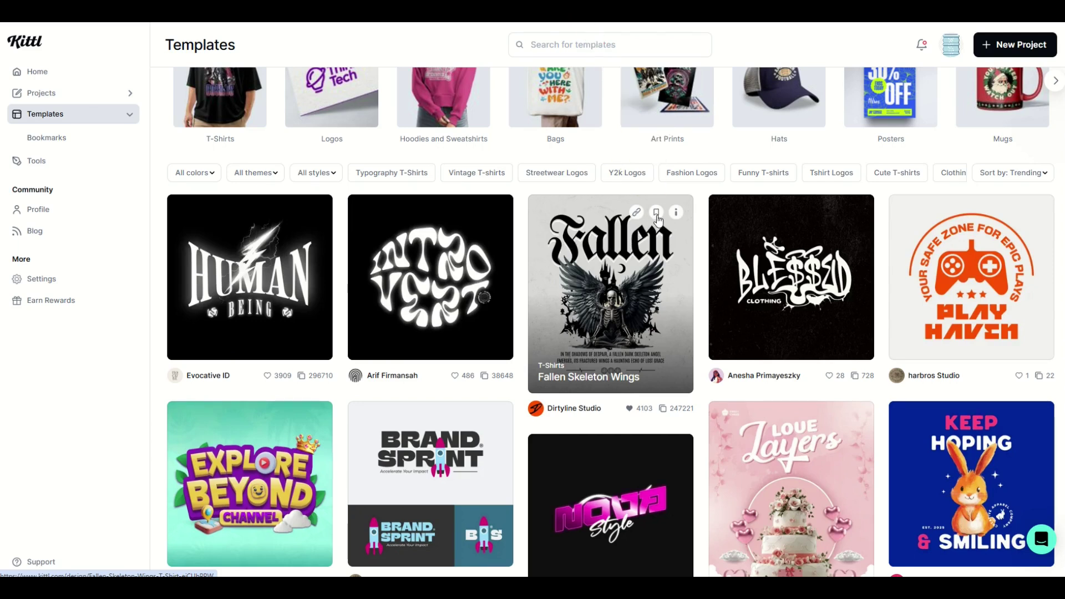
pyautogui.click(657, 214)
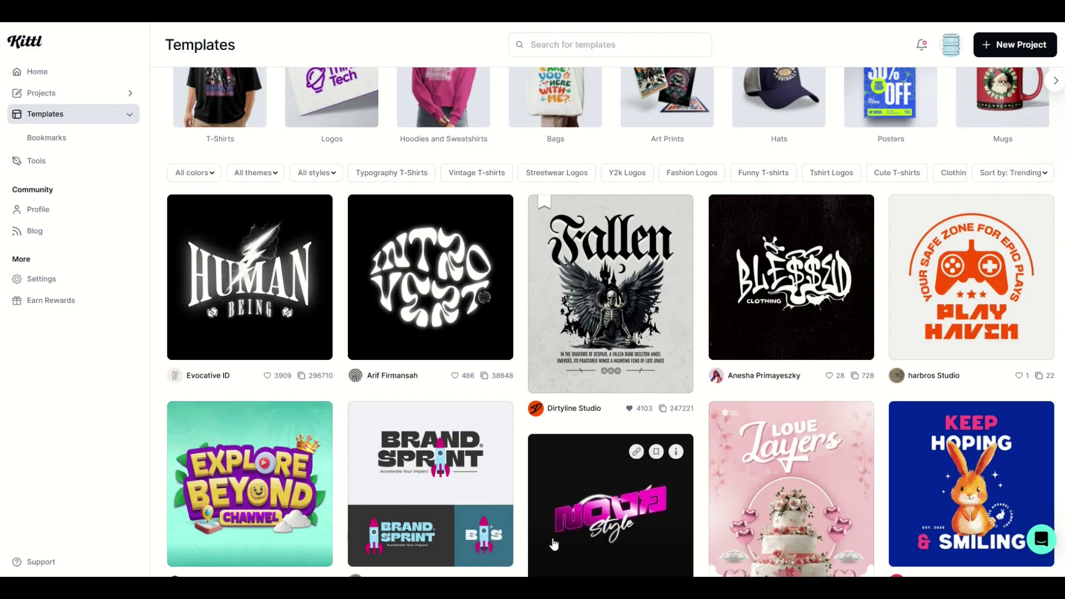
pyautogui.click(657, 214)
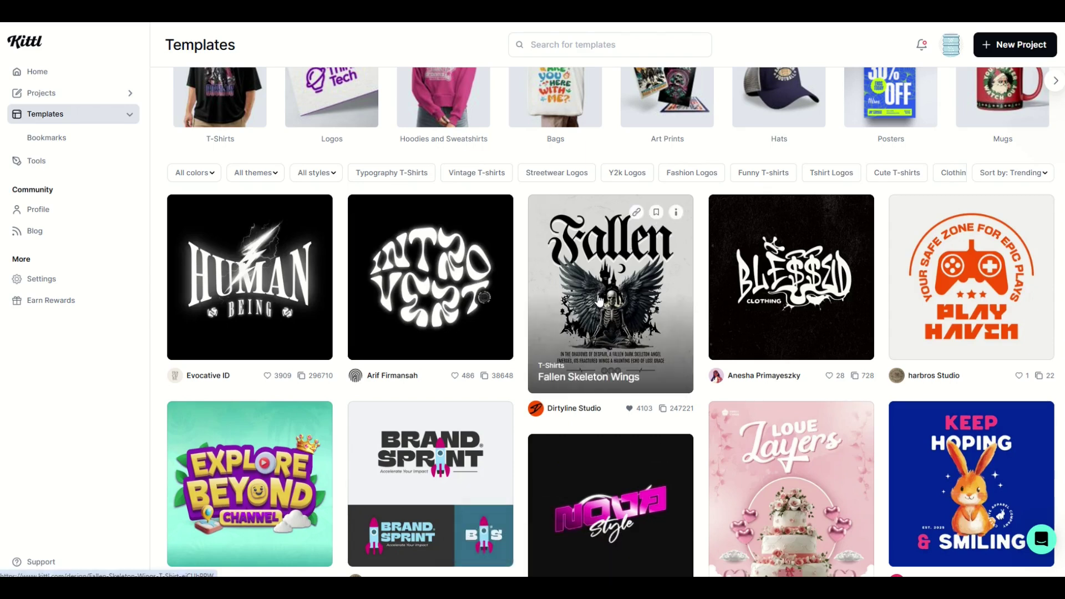
# Bookmark Hidden Grove, Rain Film and A Day We Don't Care About, then unbookmark Hidden Grove.
pyautogui.scroll(-2, 278, 274)
pyautogui.scroll(-4, 278, 274)
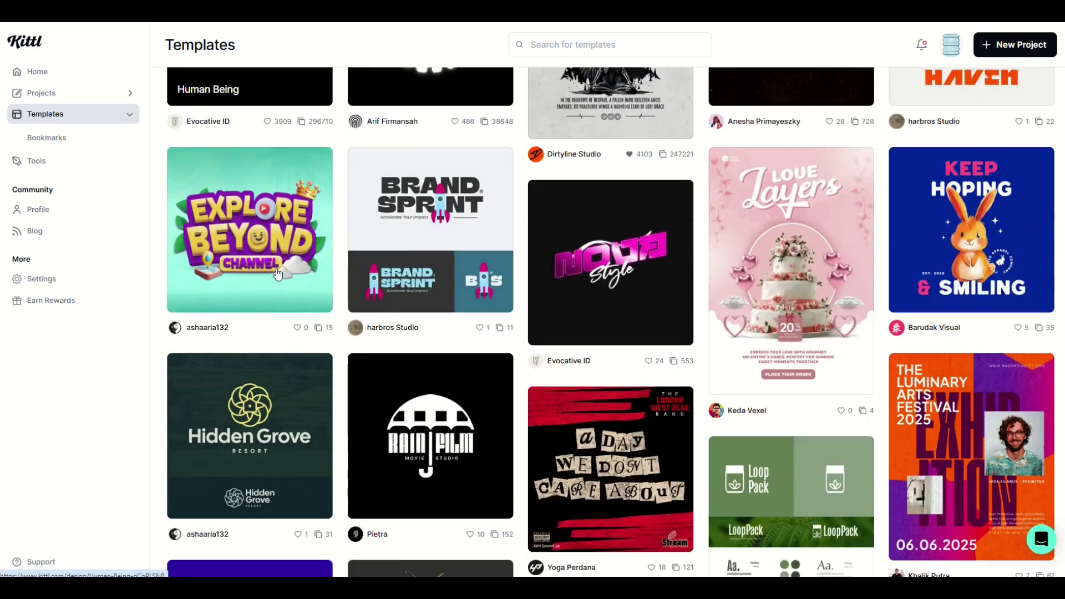
pyautogui.click(295, 286)
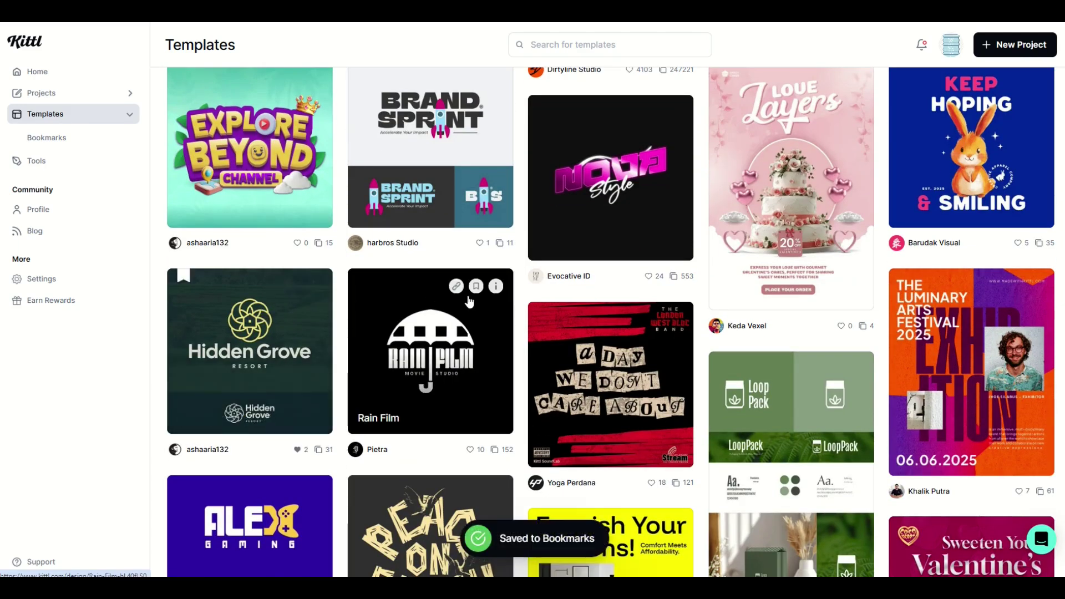
pyautogui.click(476, 287)
pyautogui.click(656, 320)
pyautogui.click(295, 287)
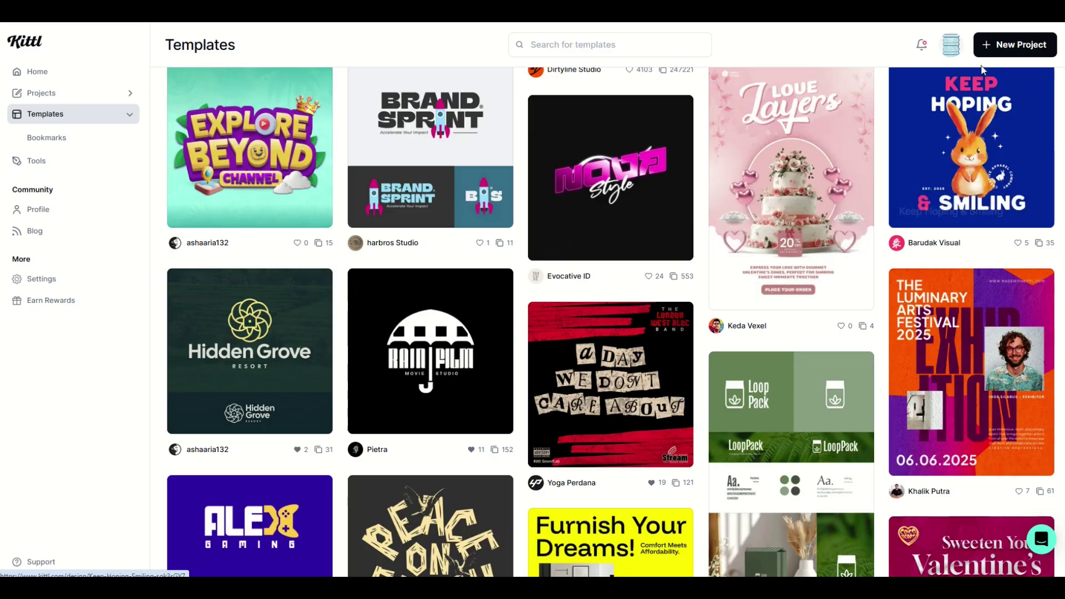
# Start a new project with the Print on Demand Merch by Amazon T-Shirt size (4500 × 5400 px, 300 DPI).
pyautogui.click(1011, 47)
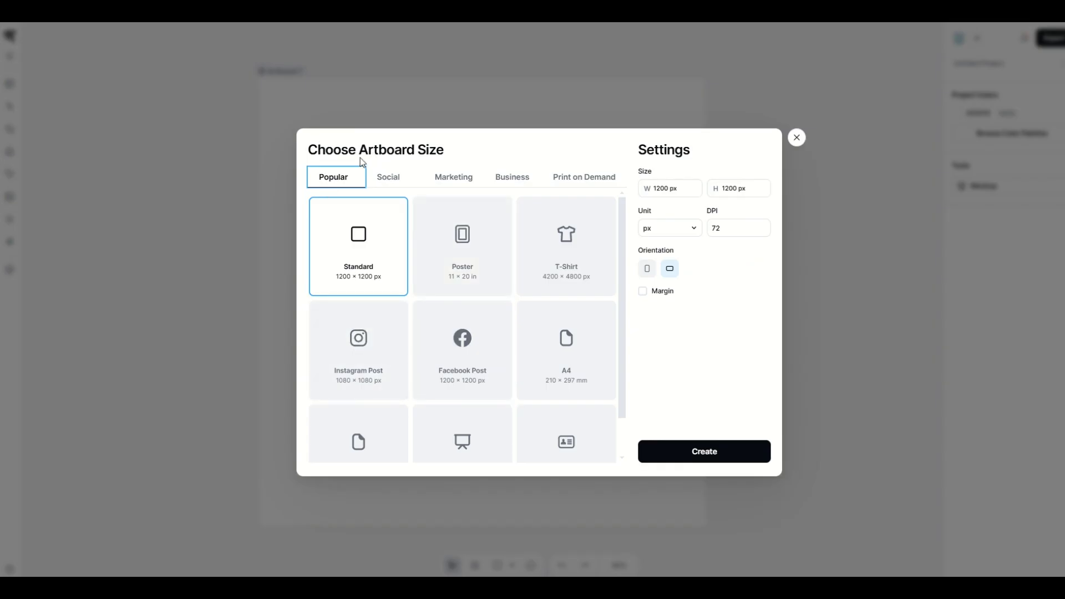
pyautogui.click(572, 179)
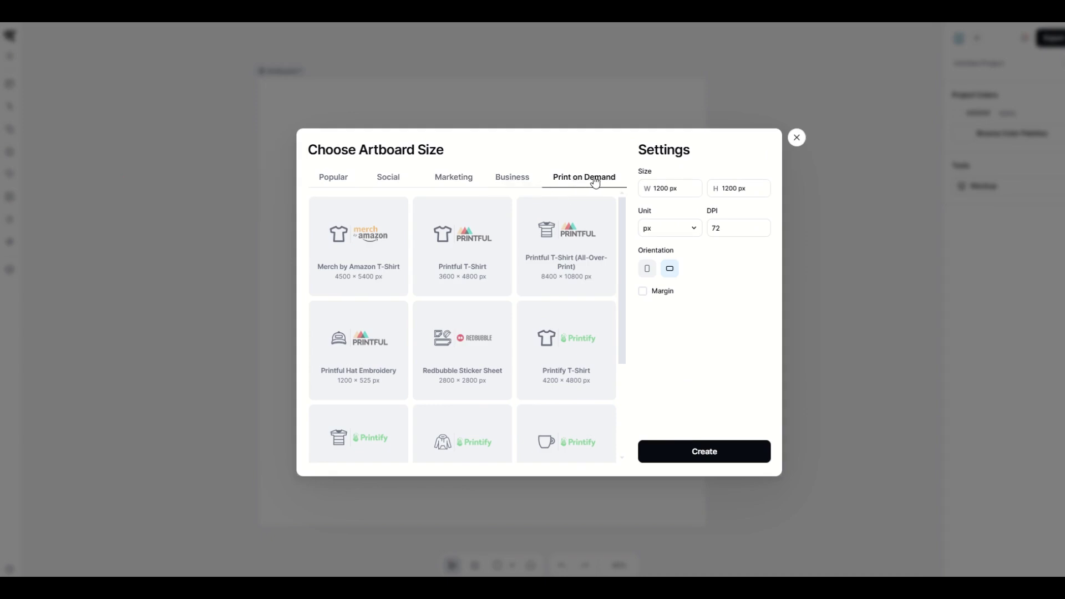
pyautogui.click(364, 254)
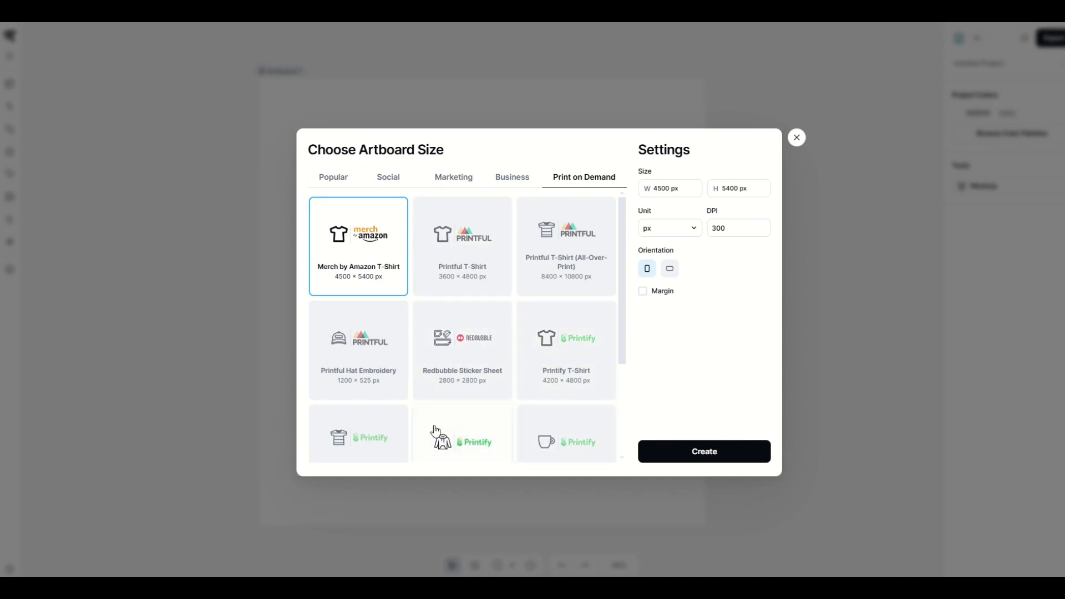
pyautogui.scroll(-3, 357, 340)
pyautogui.scroll(3, 361, 336)
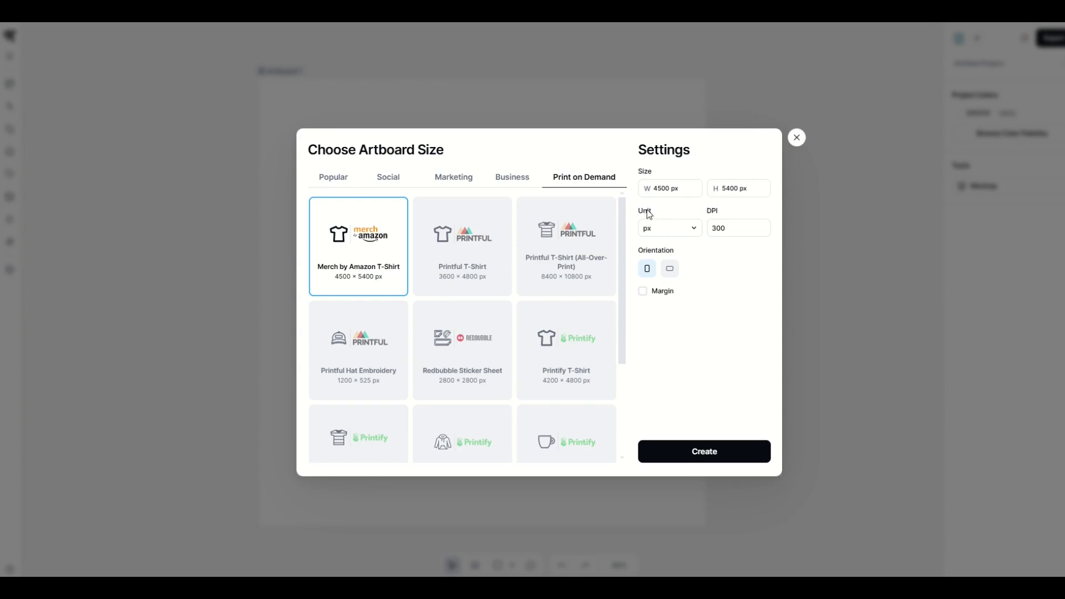
# Switch the artboard unit to inches, then back to pixels.
pyautogui.click(655, 229)
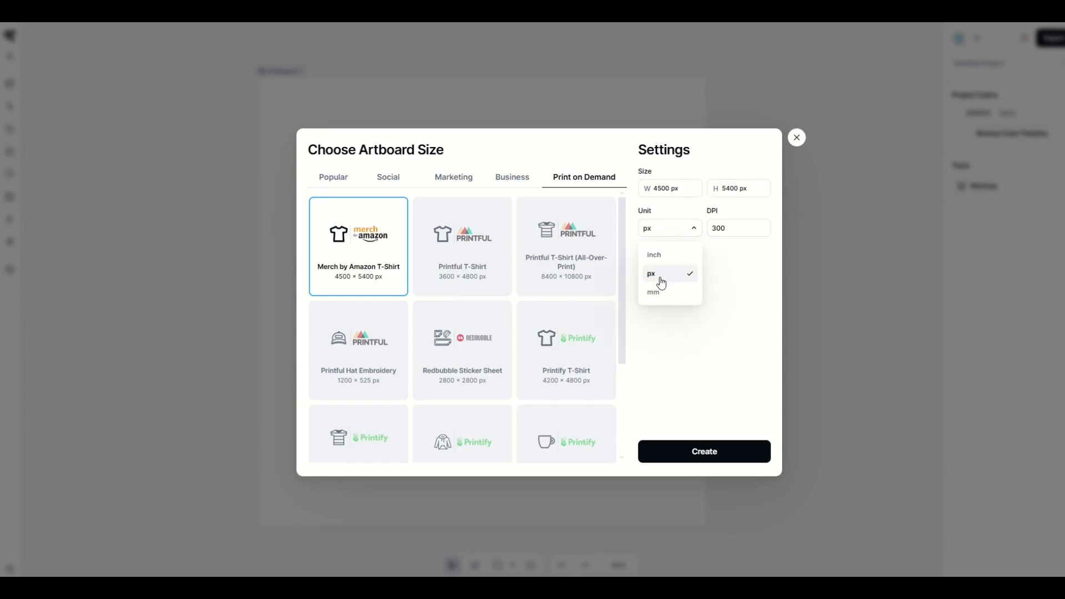
pyautogui.click(659, 262)
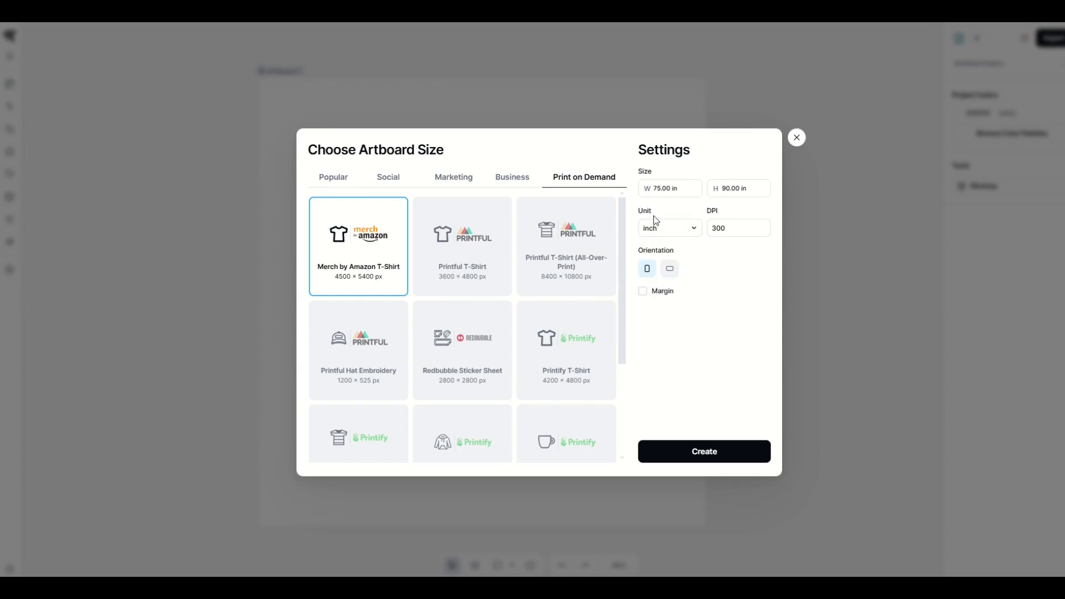
pyautogui.click(671, 233)
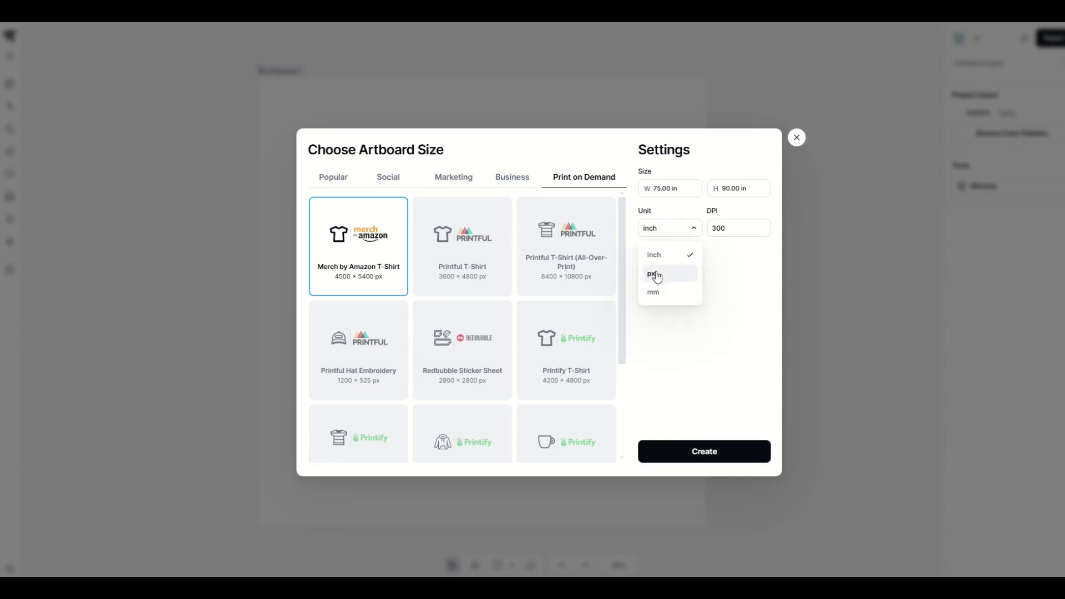
pyautogui.click(652, 273)
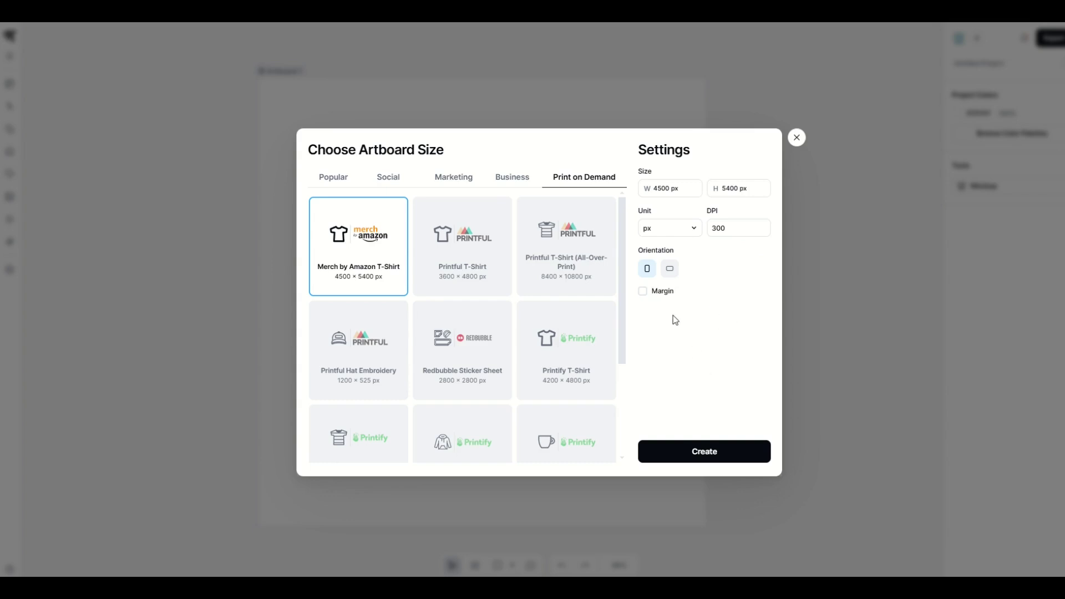
pyautogui.click(696, 452)
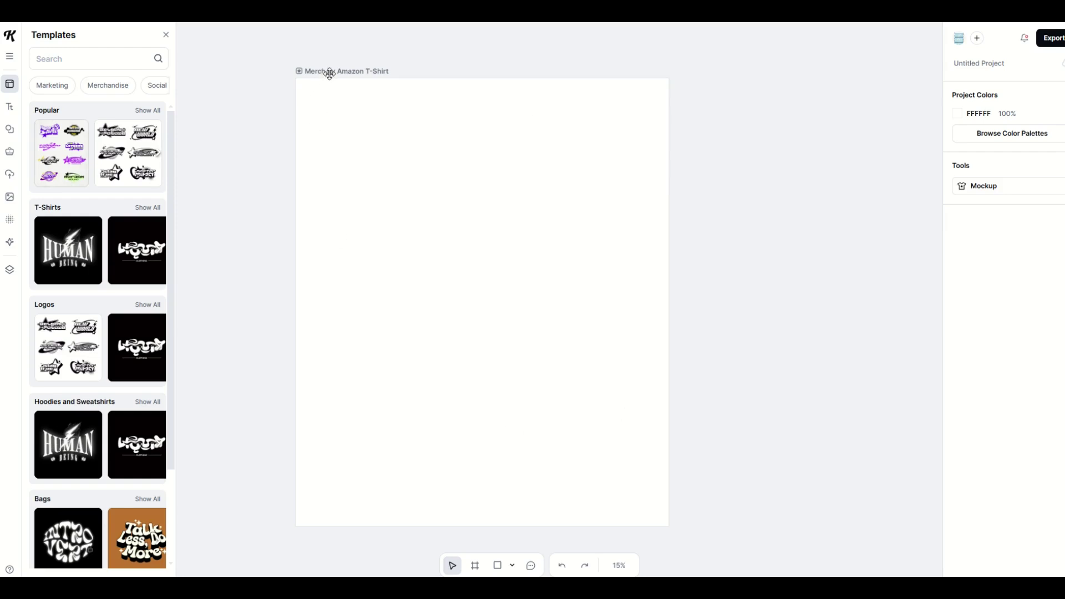
pyautogui.moveTo(328, 74); pyautogui.dragTo(294, 68)
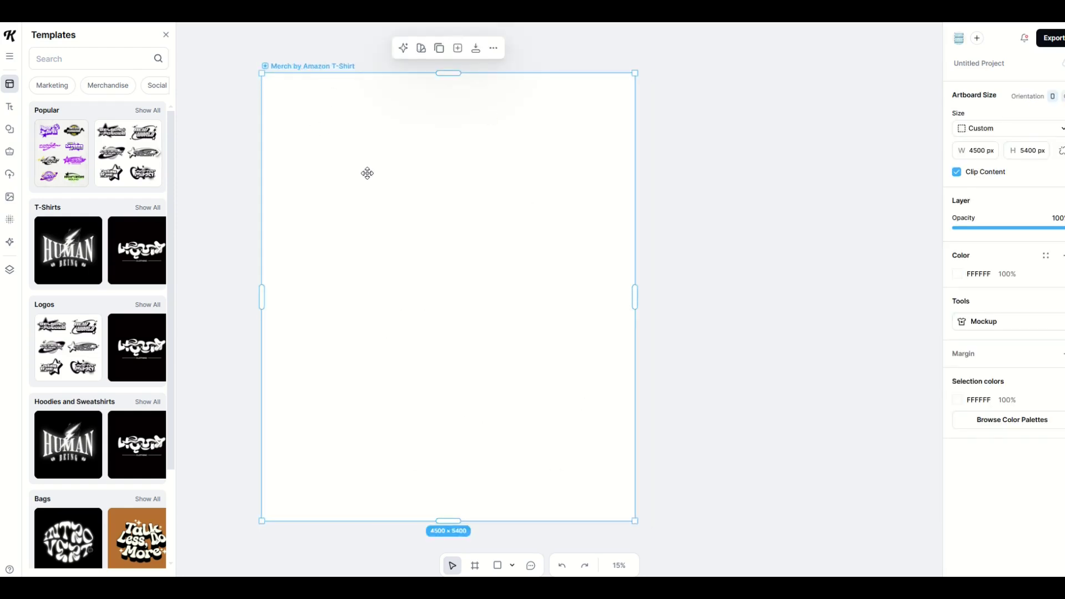
pyautogui.moveTo(328, 69); pyautogui.dragTo(421, 268)
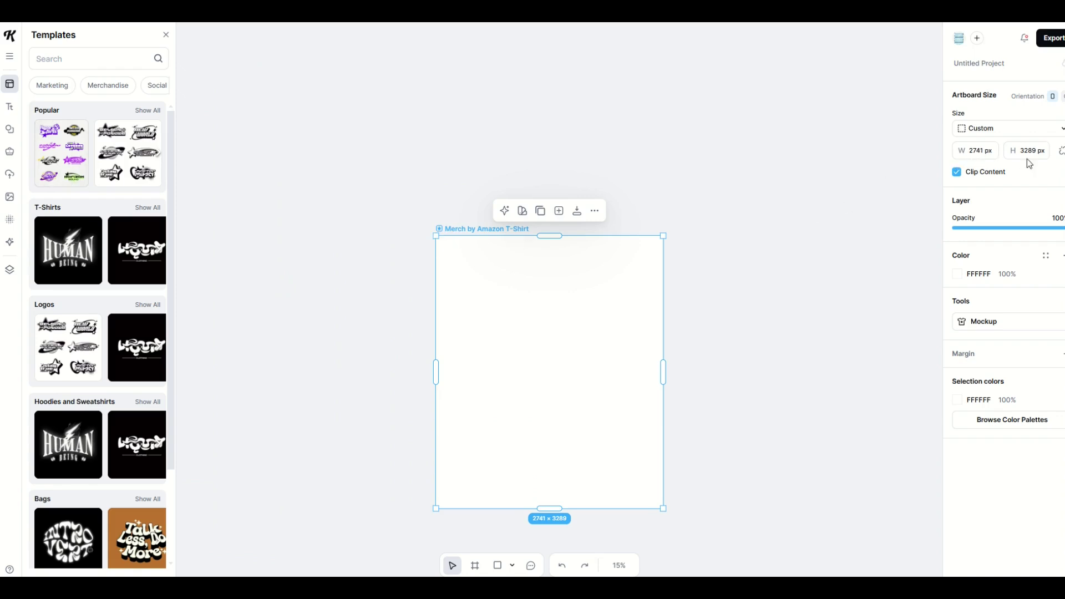
pyautogui.moveTo(436, 236); pyautogui.dragTo(301, 187)
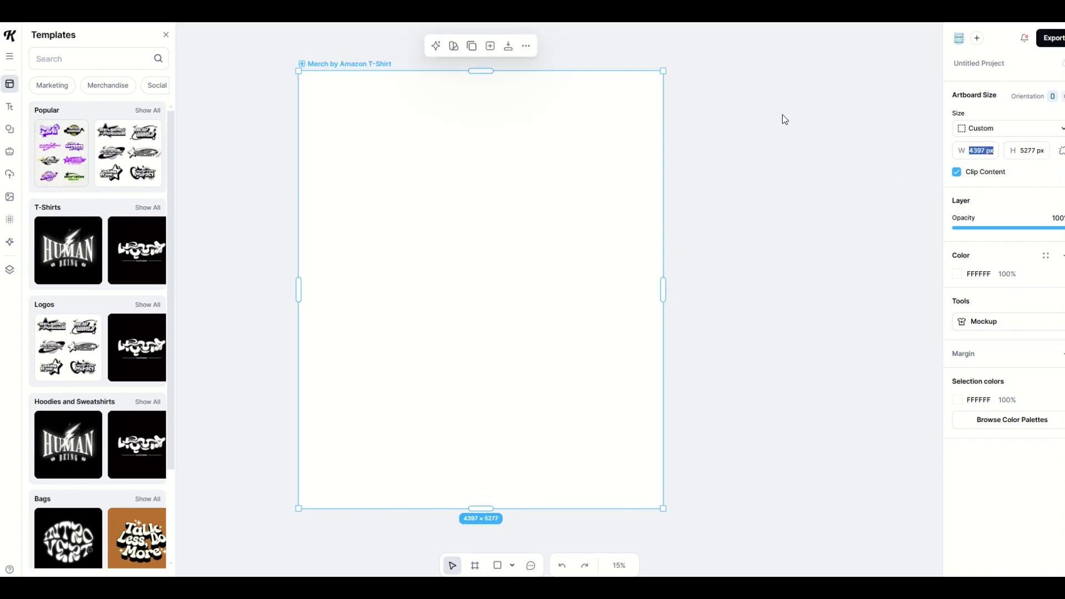
pyautogui.write('450')
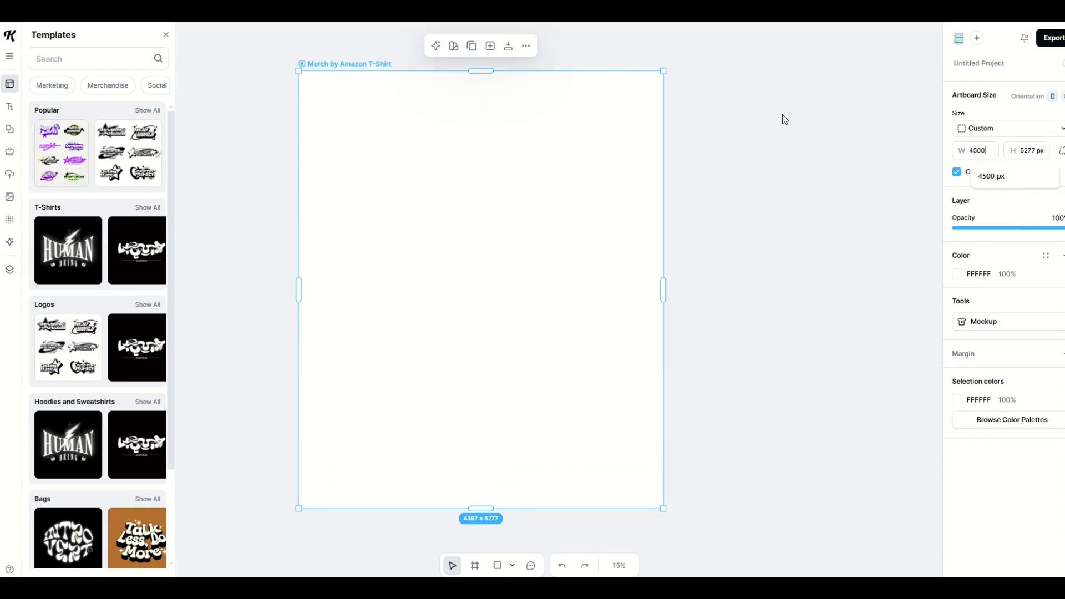
pyautogui.write('0')
pyautogui.press('Return')
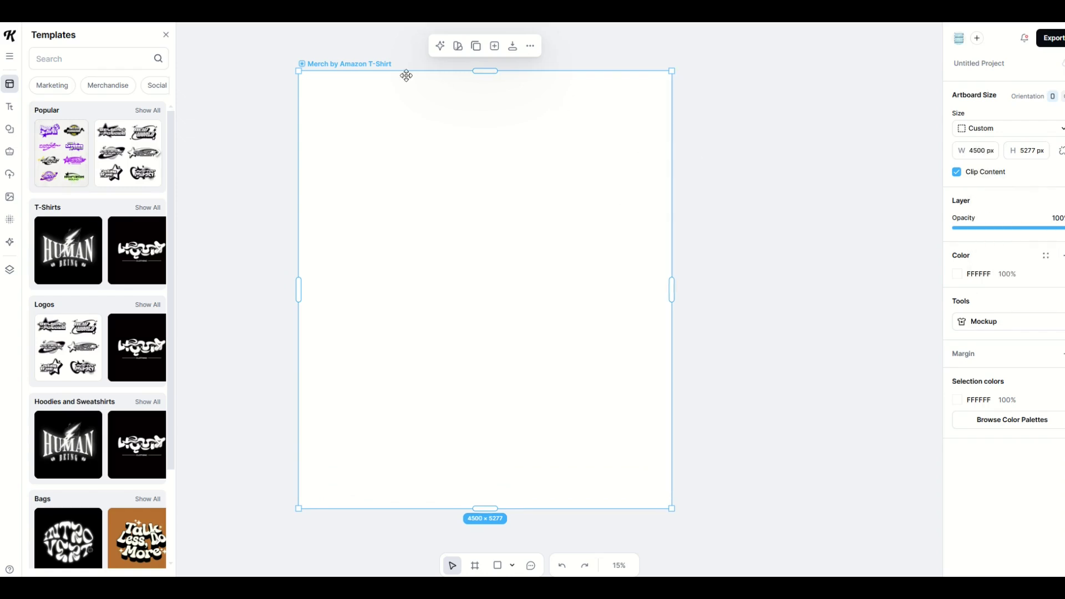
pyautogui.click(1040, 153)
pyautogui.write('5400')
pyautogui.press('Return')
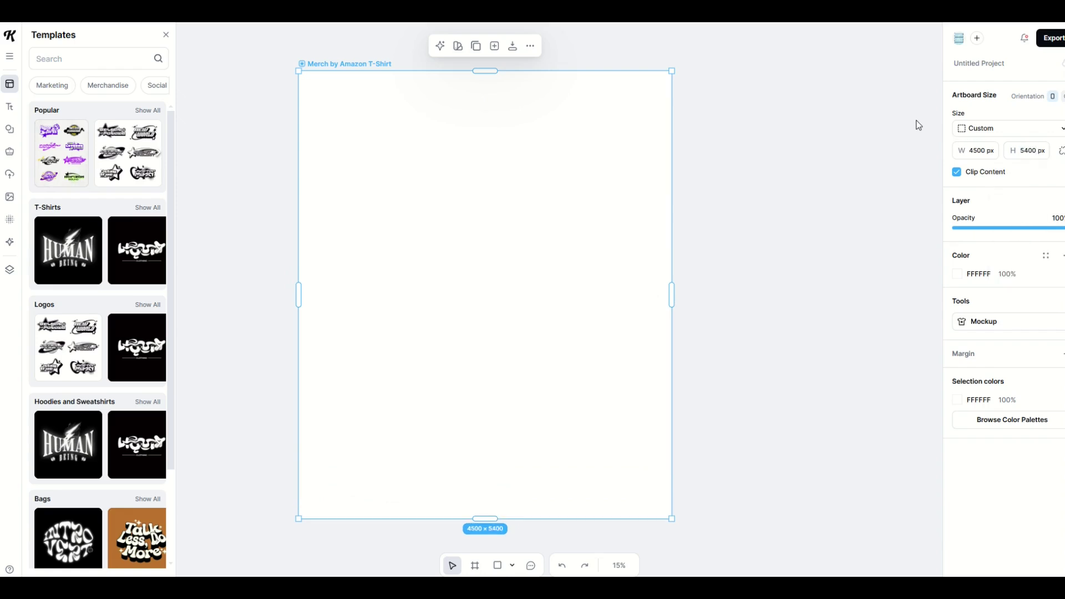
# Lock the artboard's proportions and test a proportional resize from its corner.
pyautogui.click(1051, 155)
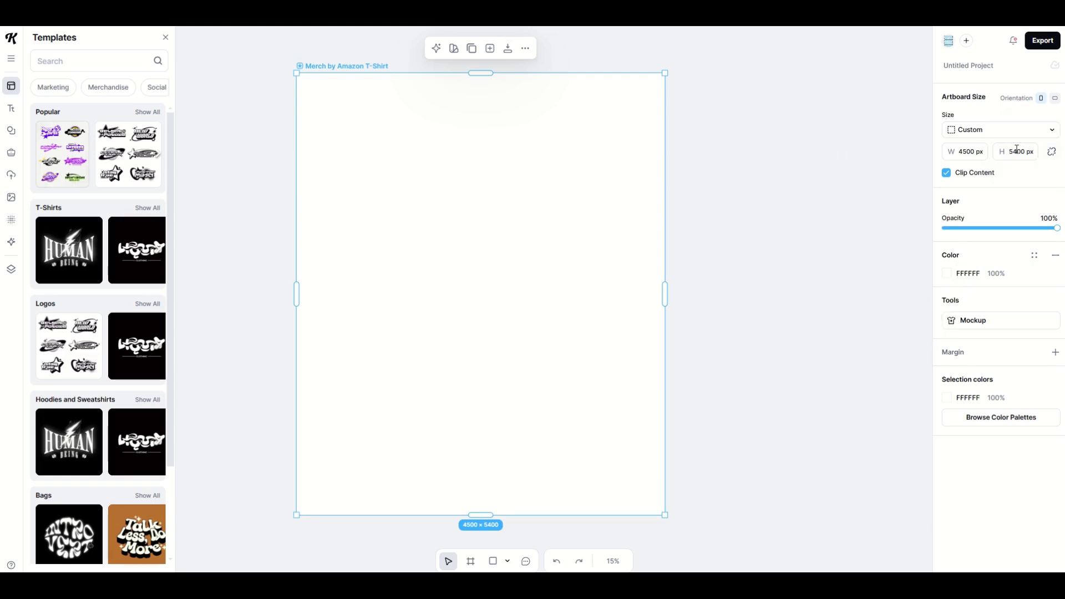
pyautogui.click(1052, 156)
pyautogui.moveTo(296, 72); pyautogui.dragTo(398, 195)
# Restore the artboard width to 4500 px, then move the T-Shirt artboard up and left.
pyautogui.click(973, 152)
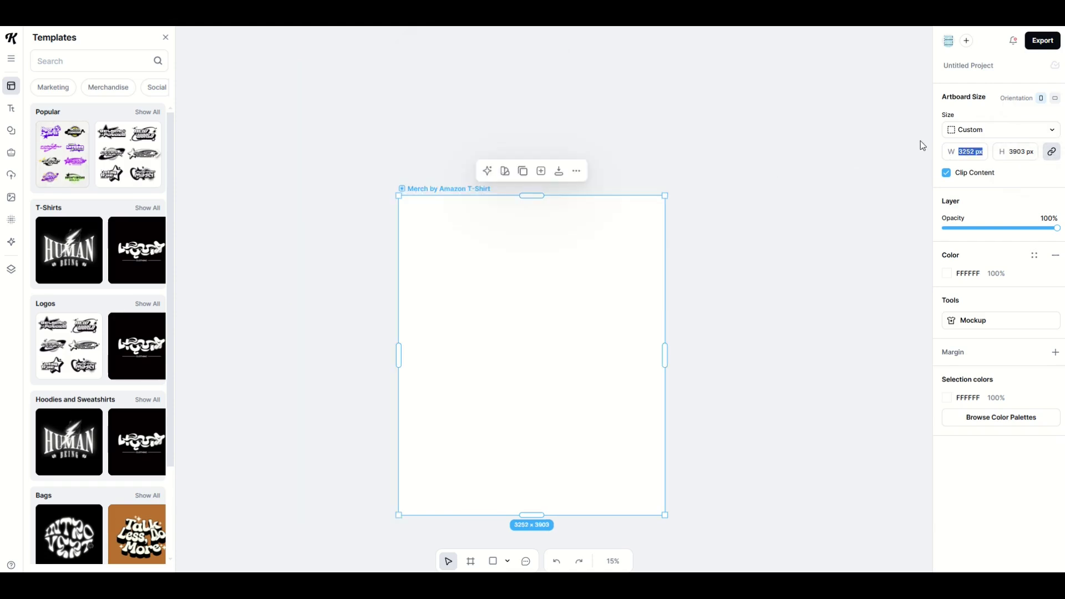
pyautogui.write('4500')
pyautogui.press('Return')
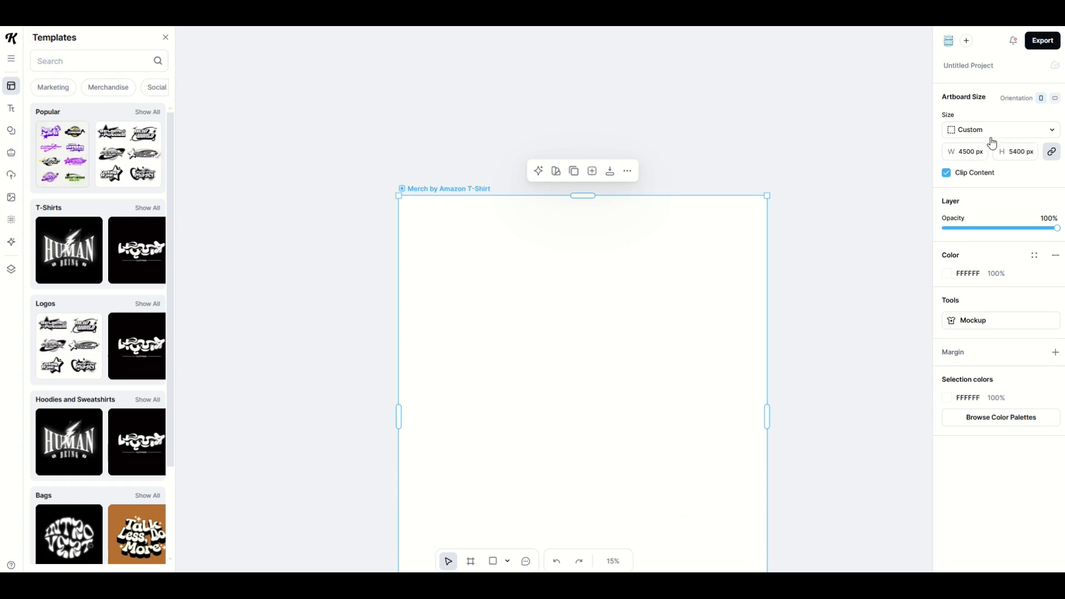
pyautogui.click(466, 195)
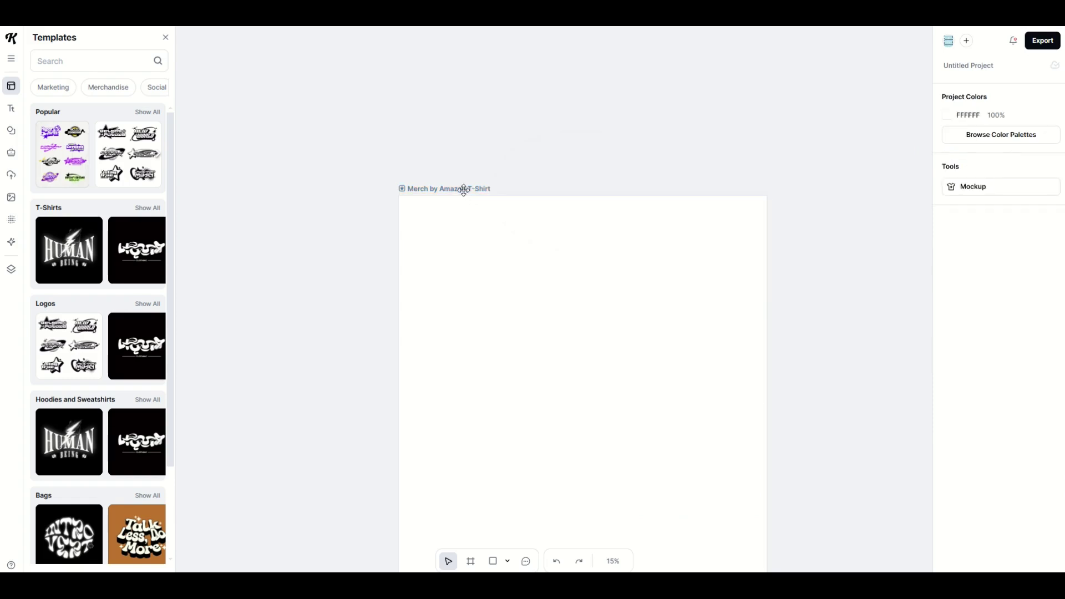
pyautogui.moveTo(464, 191); pyautogui.dragTo(354, 78)
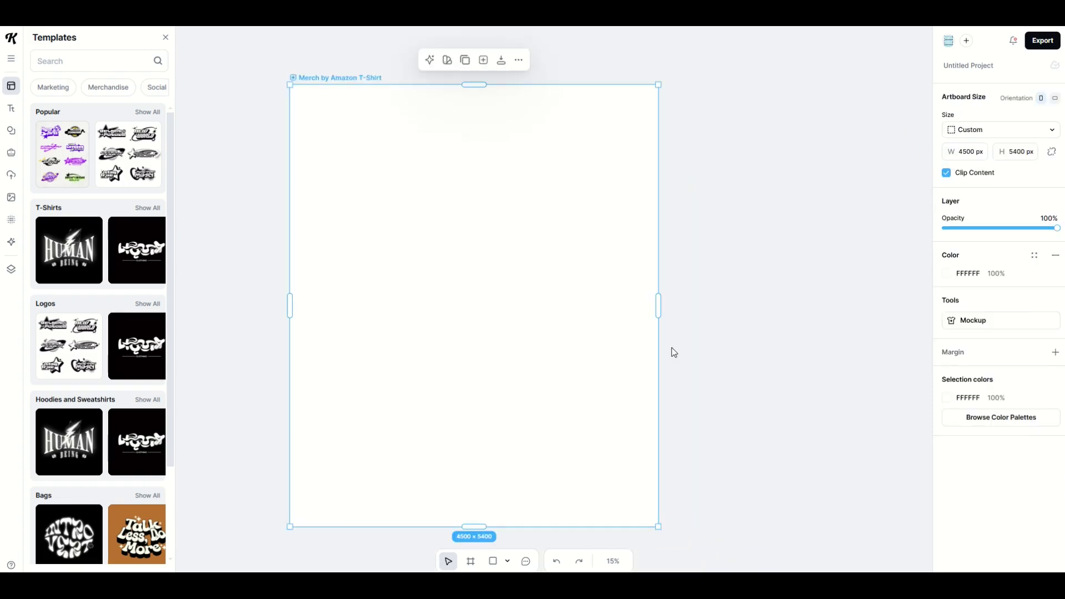
# Zoom the canvas to 100%, then fit all content with Shift+1.
pyautogui.scroll(5, 452, 305)
pyautogui.scroll(-10, 457, 303)
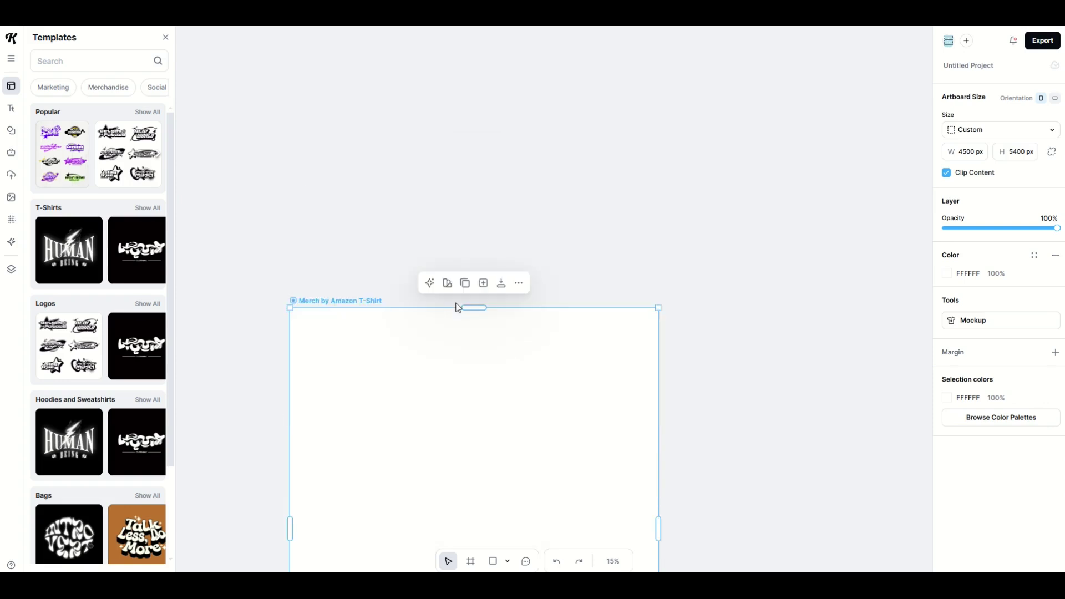
pyautogui.scroll(-3, 457, 303)
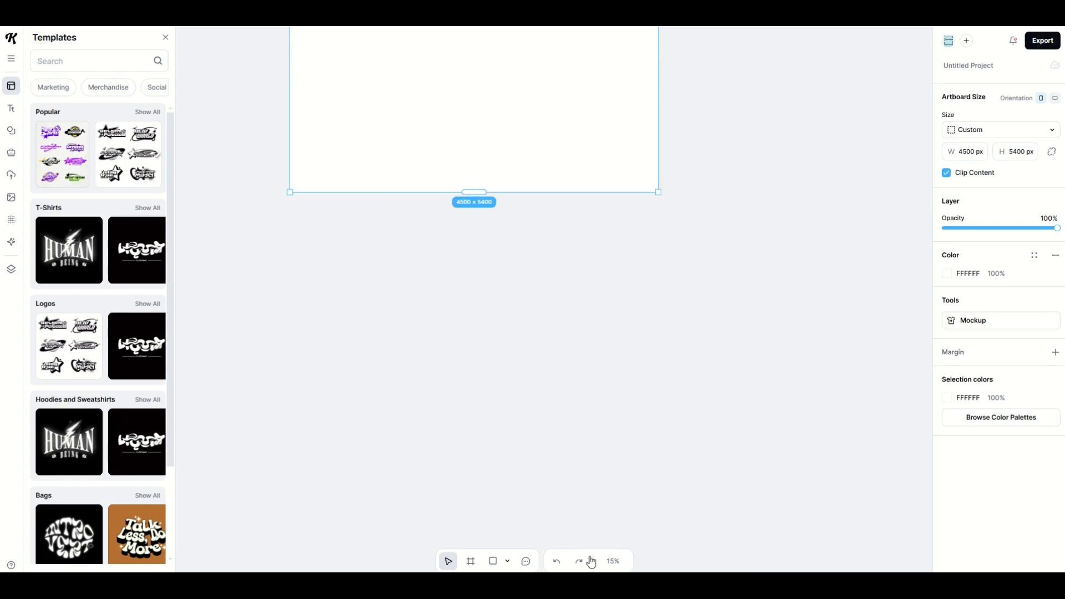
pyautogui.click(623, 558)
pyautogui.click(589, 524)
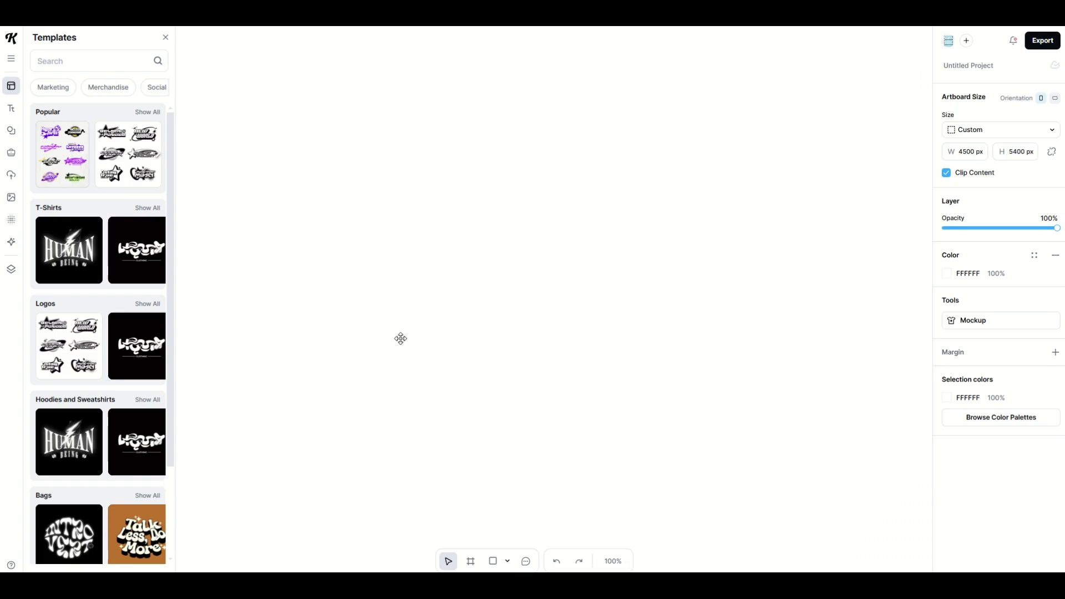
pyautogui.hotkey('shift', '1')
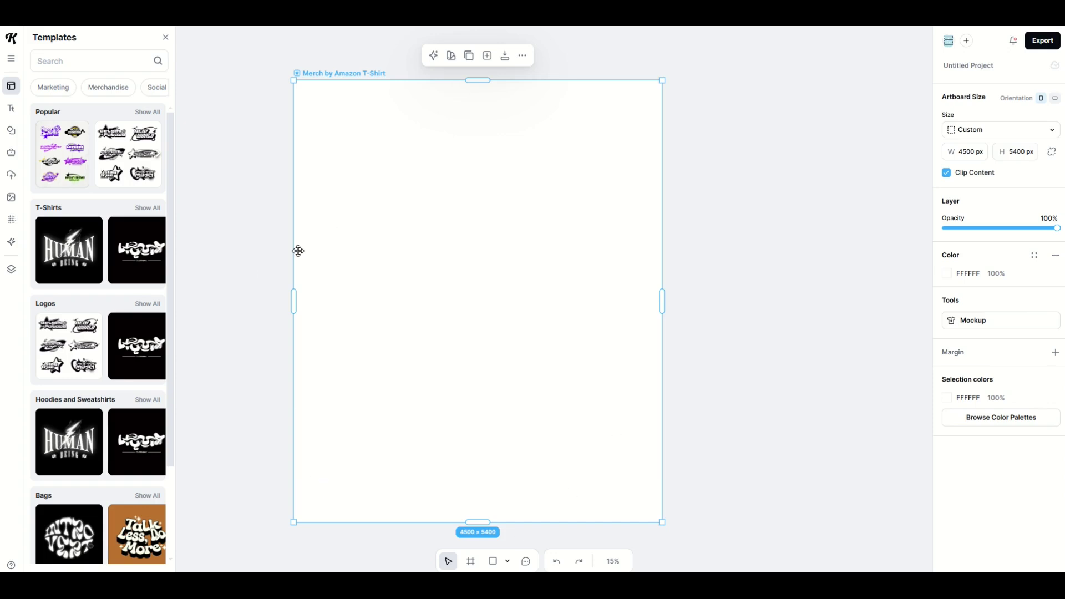
pyautogui.press('Escape')
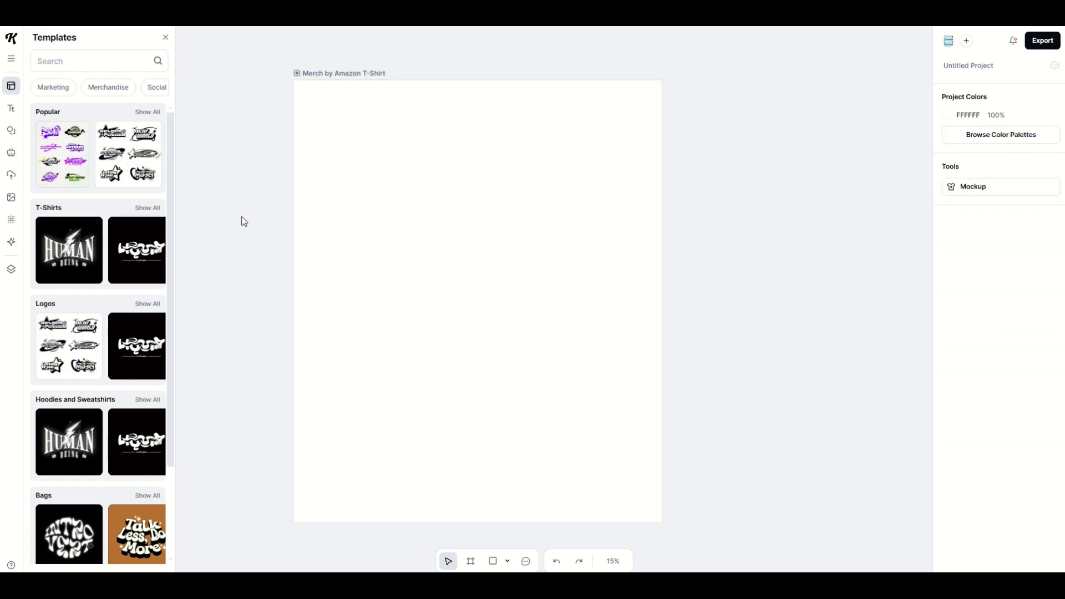
# Zoom the canvas to 50%, then fit the view to the T-Shirt artboard.
pyautogui.click(612, 562)
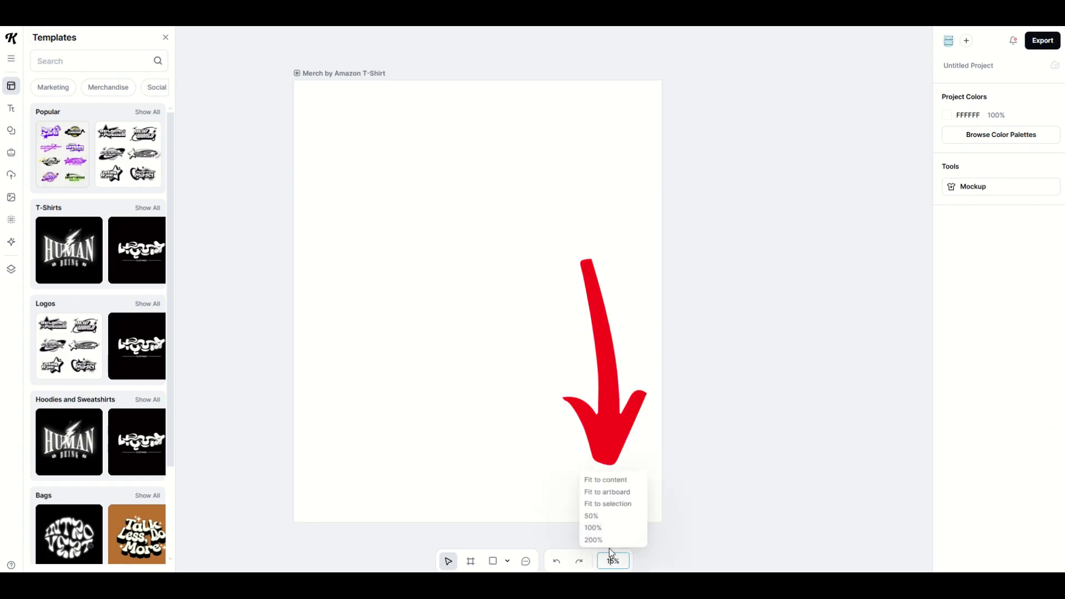
pyautogui.click(593, 500)
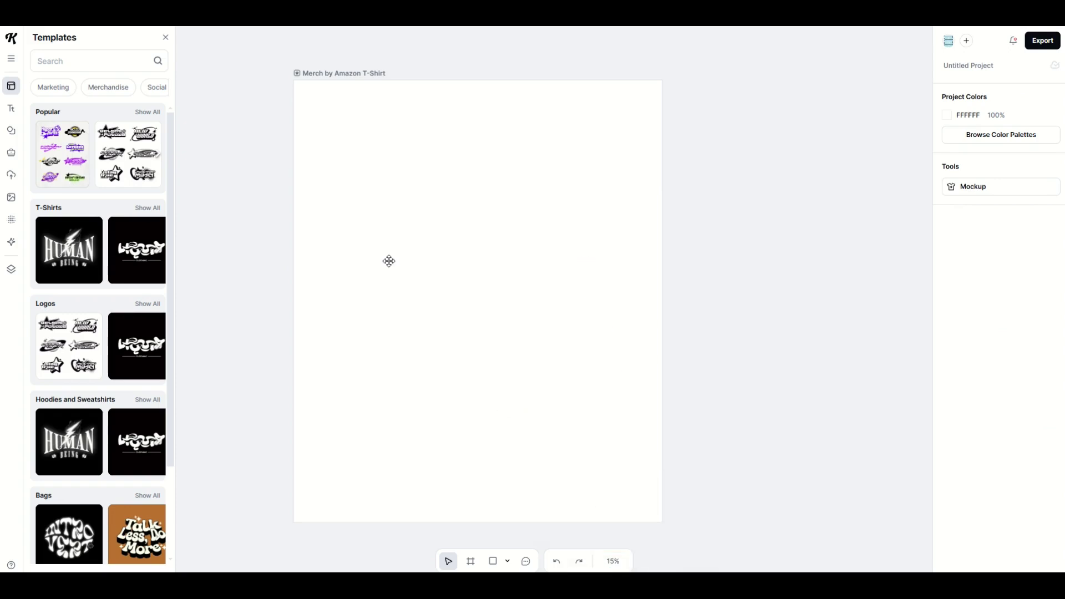
pyautogui.click(378, 274)
pyautogui.click(613, 561)
pyautogui.click(589, 516)
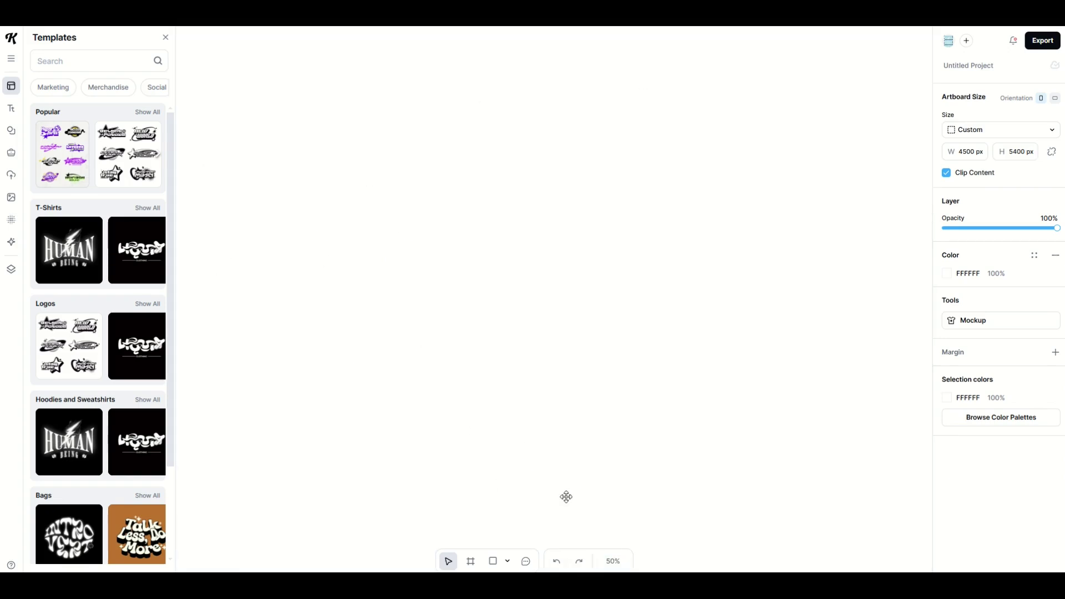
pyautogui.click(611, 558)
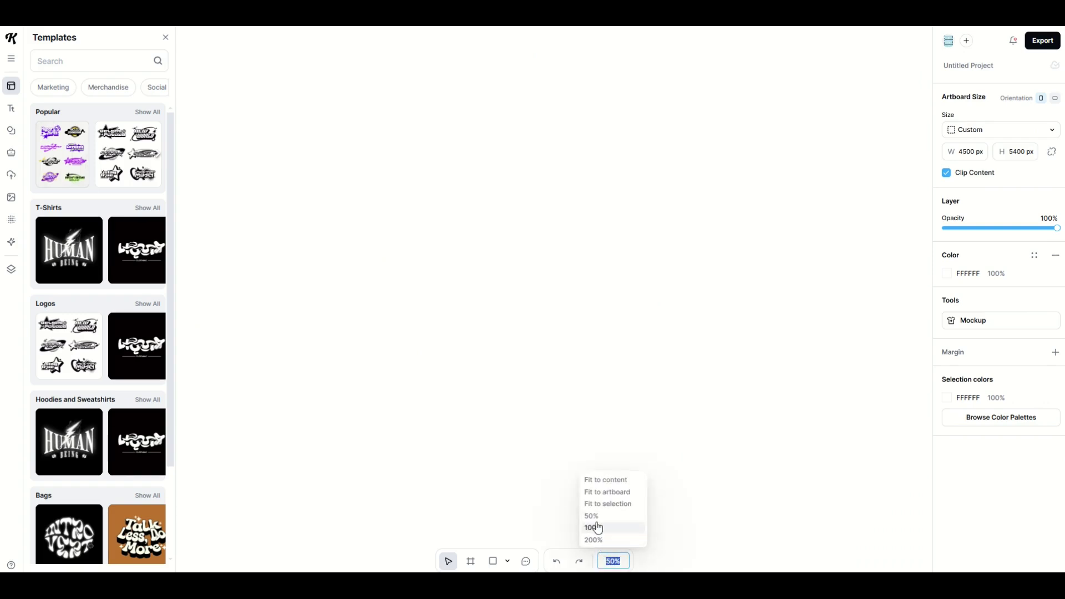
pyautogui.click(596, 496)
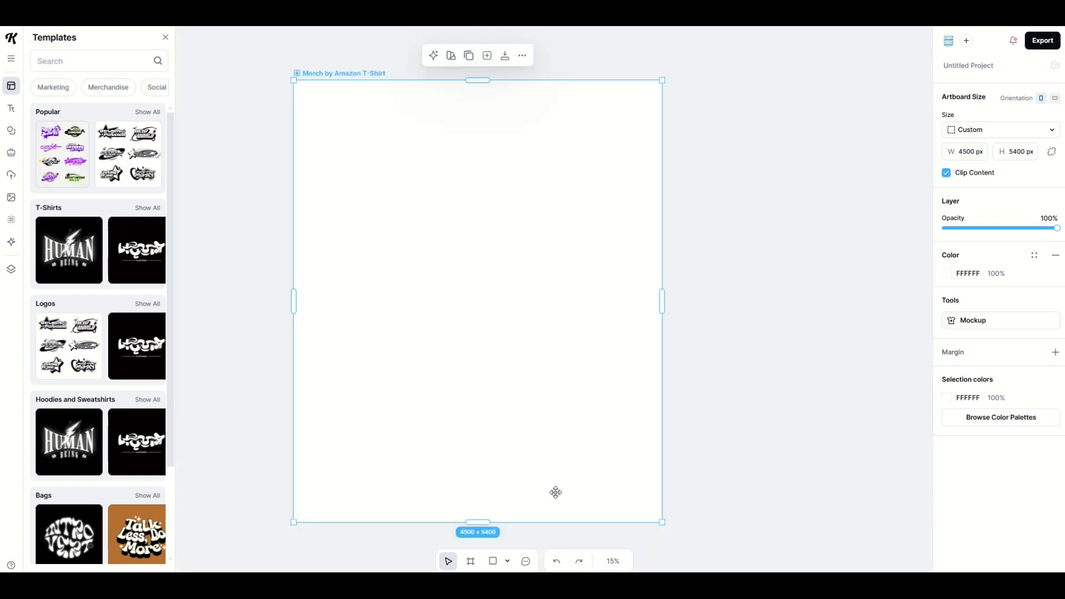
pyautogui.click(231, 237)
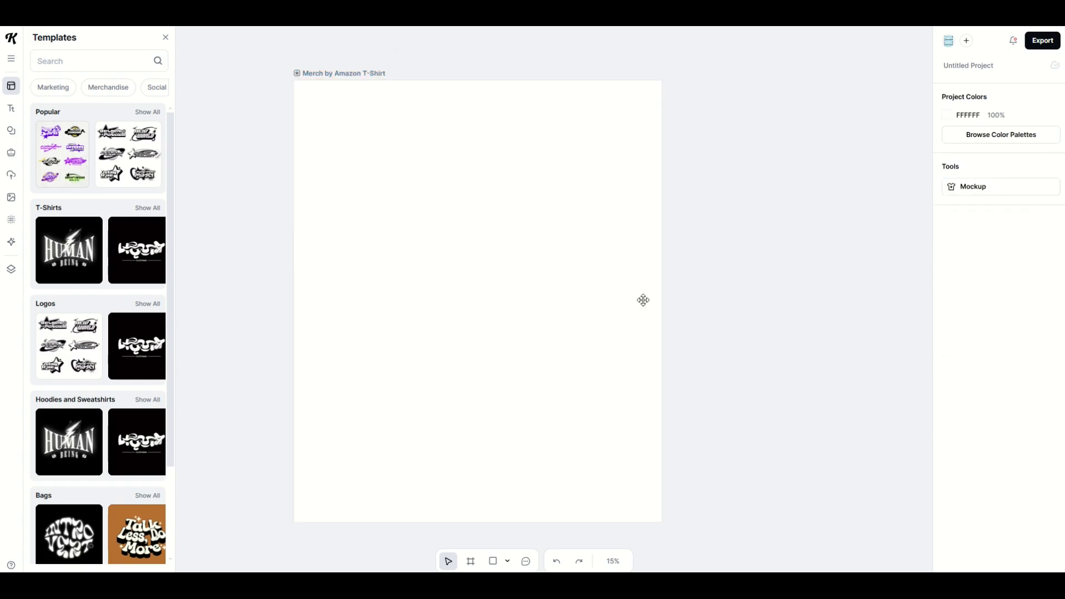
pyautogui.click(440, 271)
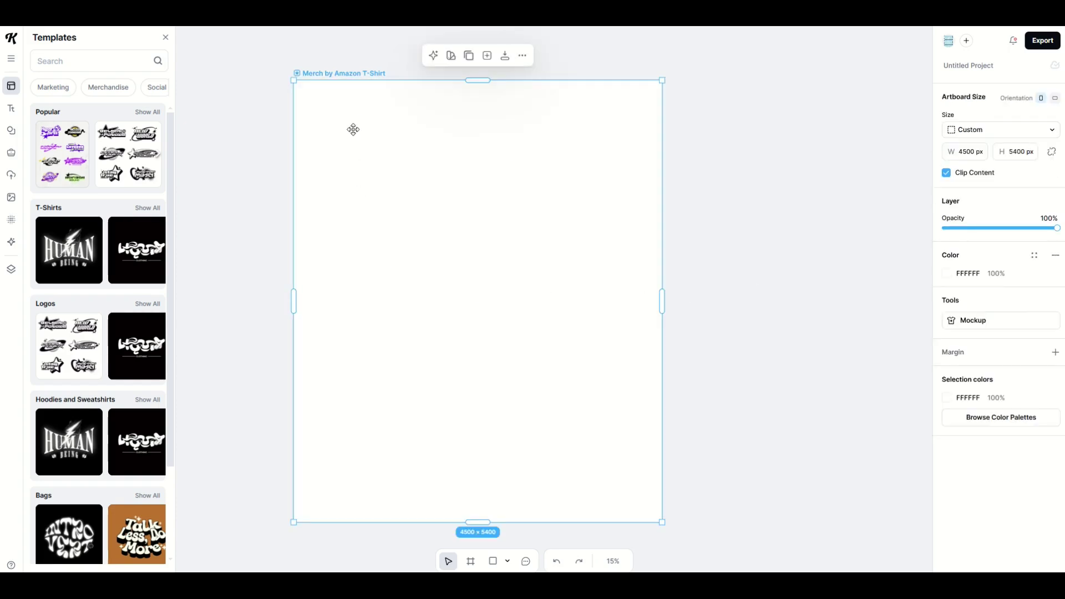
# Add a second artboard beside the first, zoom out to see both, and close the templates panel.
pyautogui.click(487, 58)
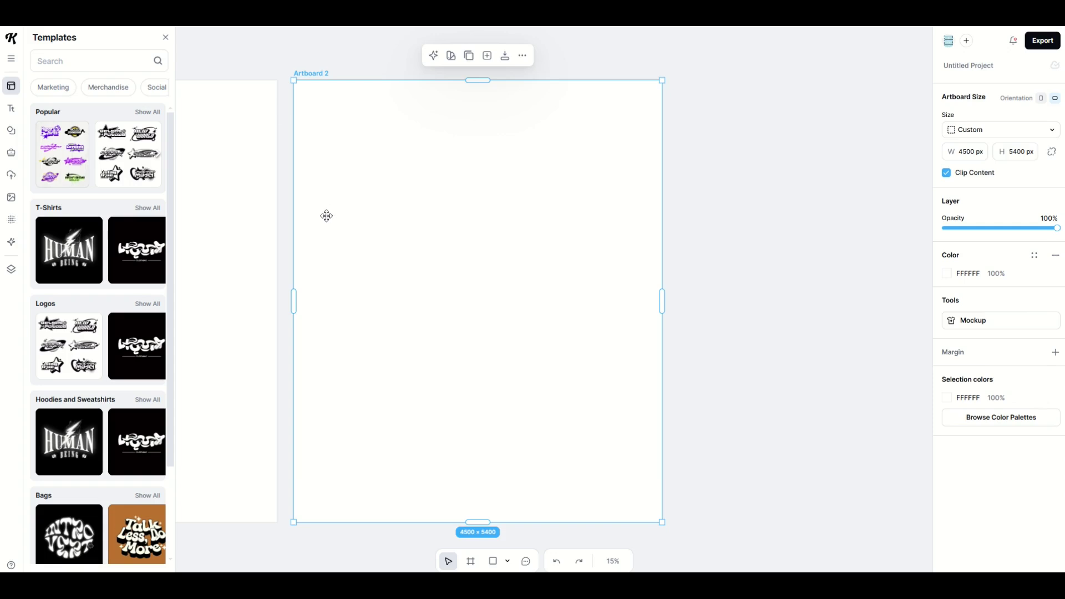
pyautogui.hotkey('shift', '1')
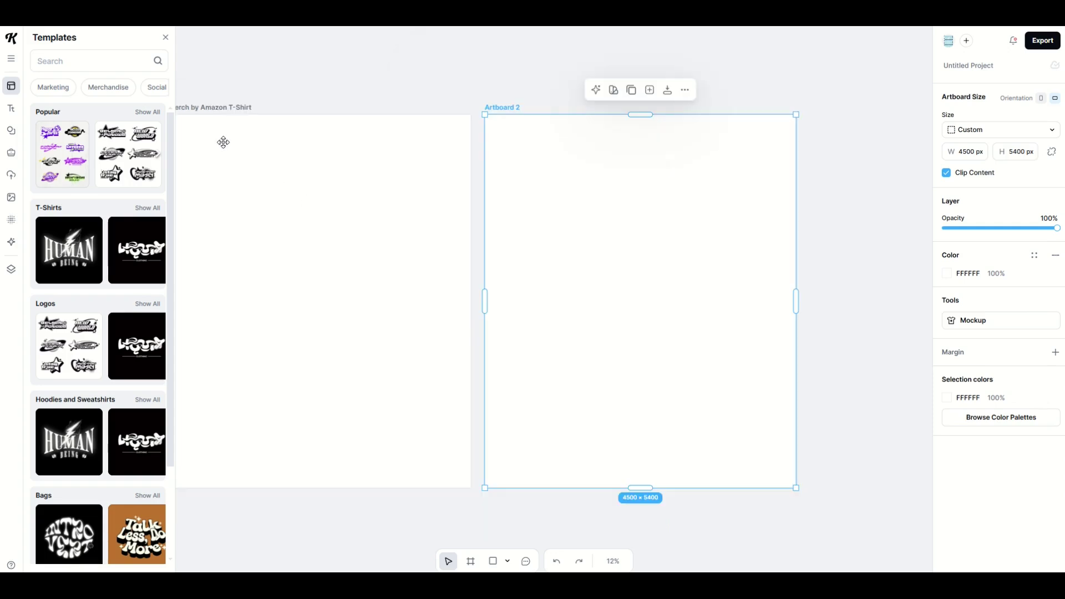
pyautogui.click(165, 37)
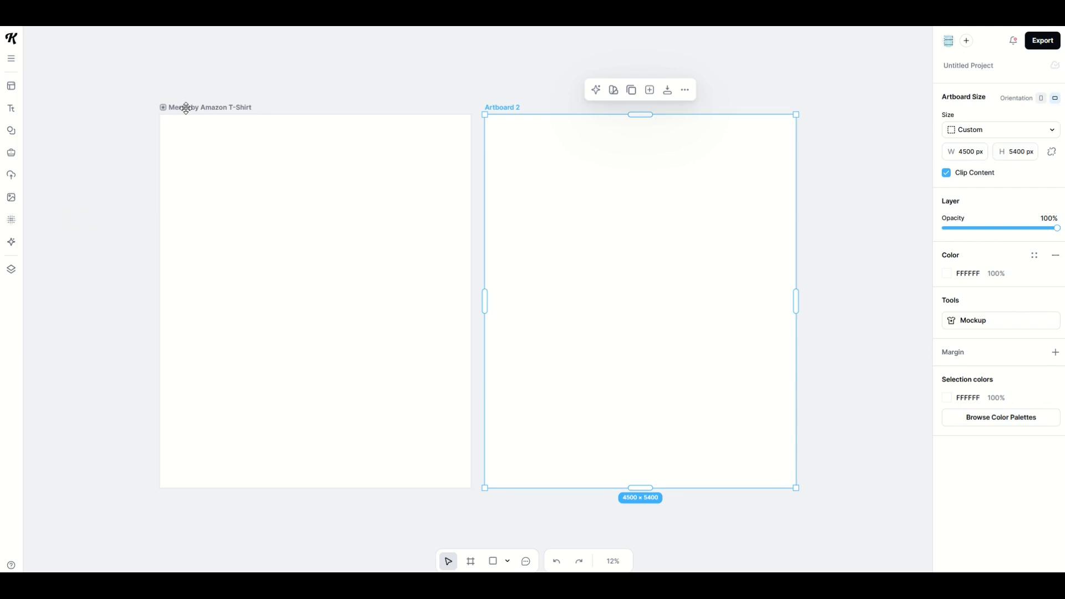
# Rename the T-Shirt artboard 'Zen Watercooler 001', leaving the second as Zen Watercooler 002.
pyautogui.click(221, 107)
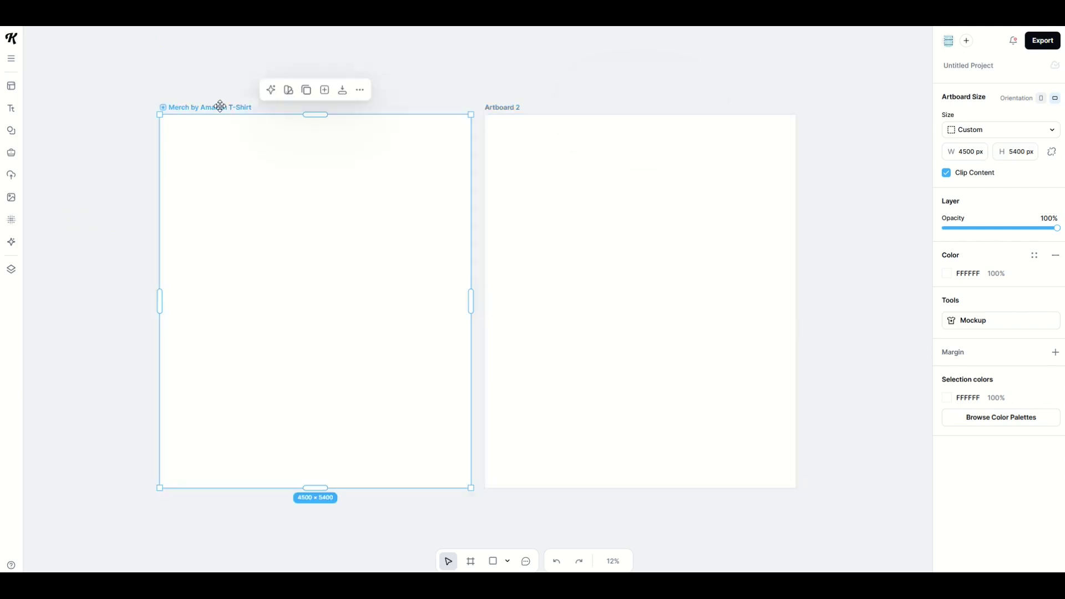
pyautogui.doubleClick(191, 107)
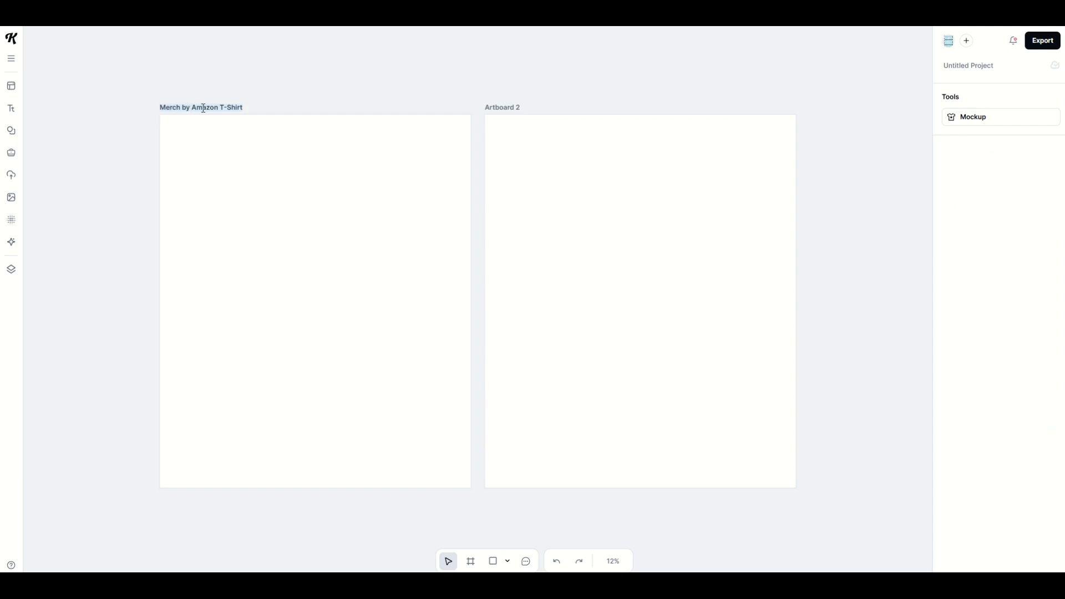
pyautogui.write('Zen Watercooler 001')
pyautogui.press('Return')
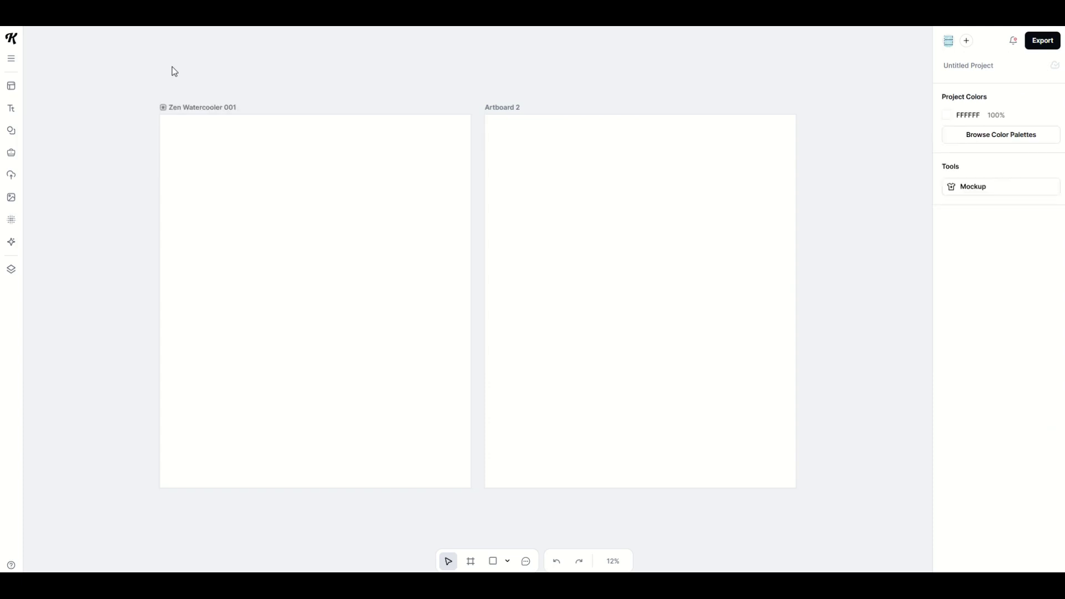
pyautogui.click(499, 106)
pyautogui.click(504, 66)
pyautogui.click(546, 160)
pyautogui.click(394, 182)
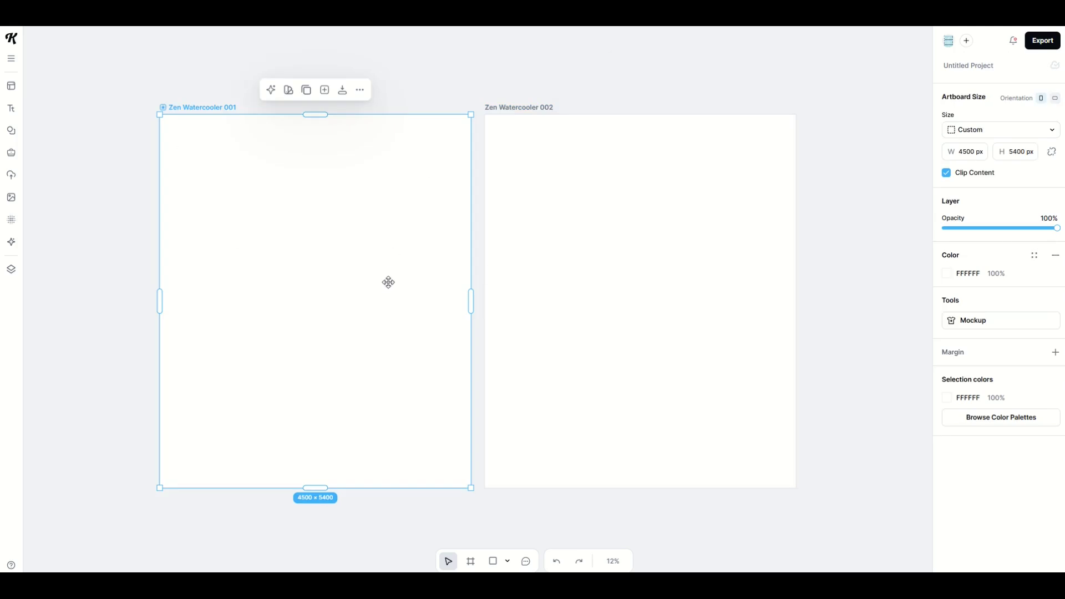
pyautogui.press('Delete')
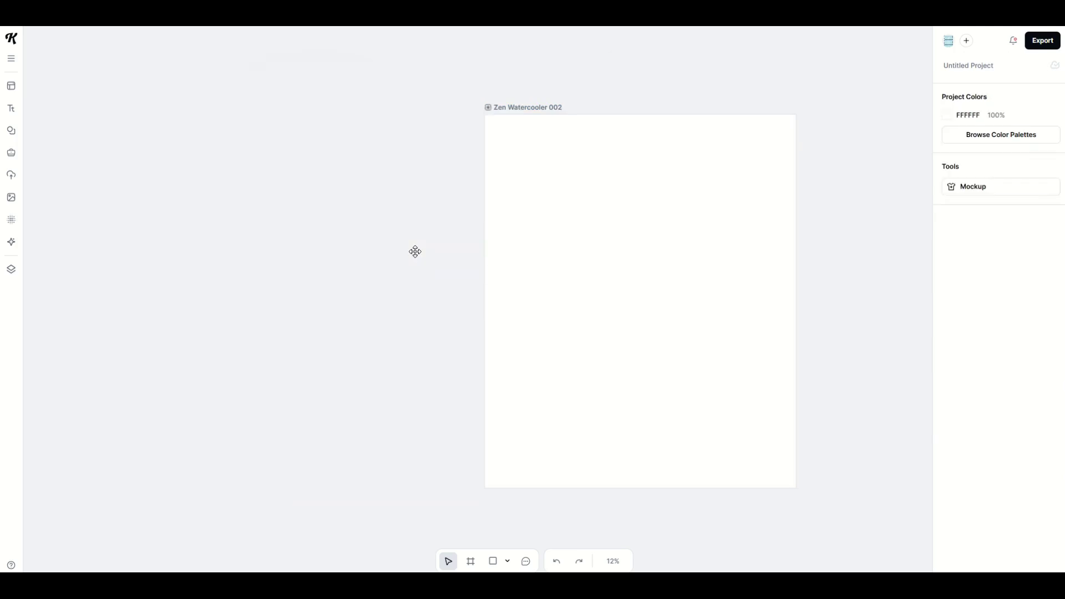
pyautogui.click(591, 188)
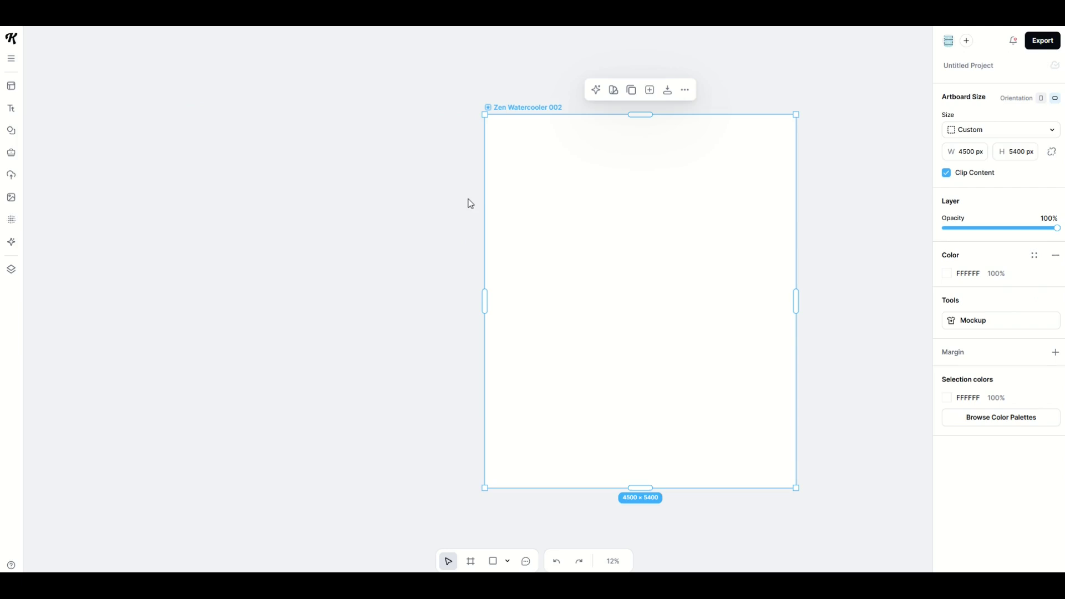
pyautogui.hotkey('shift', '1')
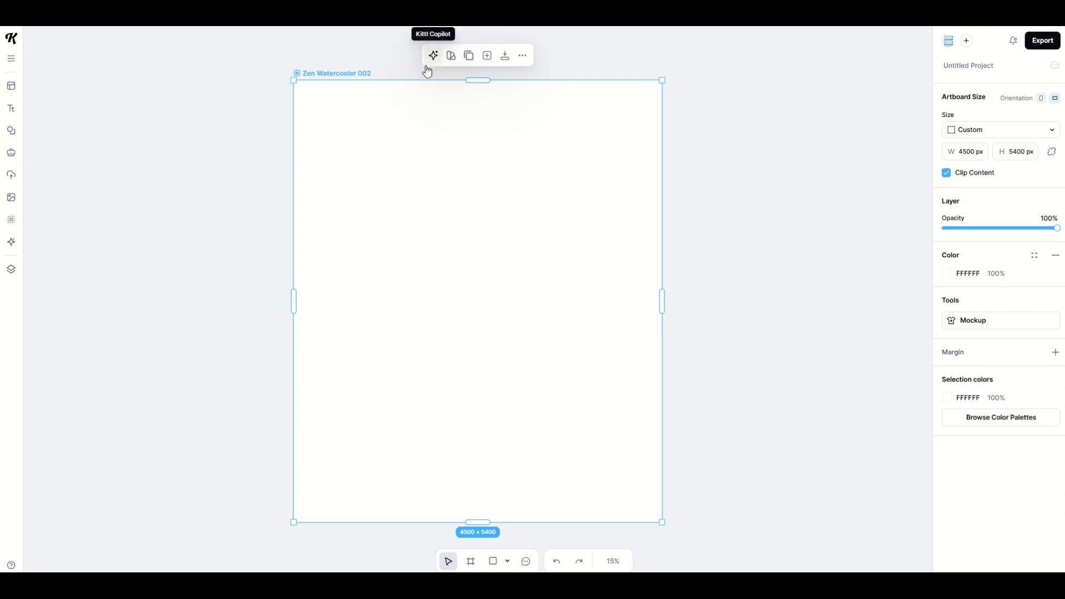
pyautogui.click(208, 245)
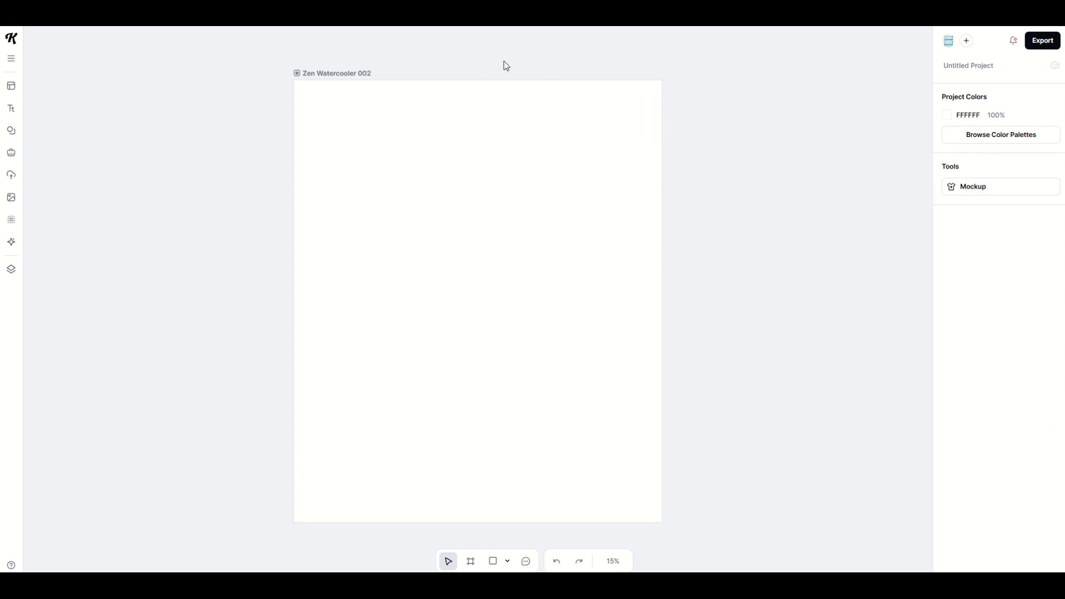
pyautogui.click(376, 230)
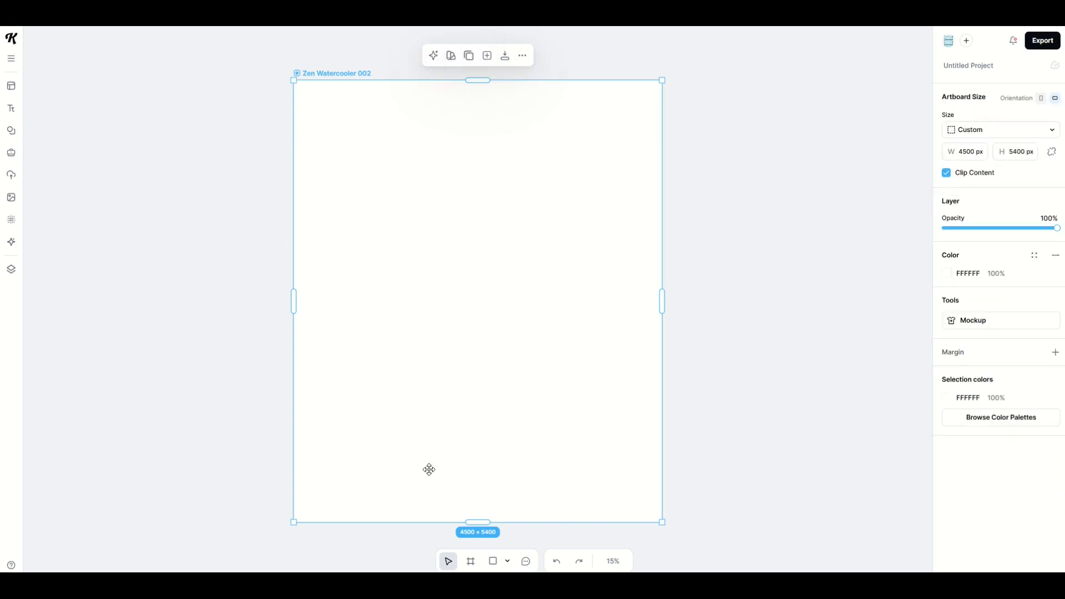
# Use Kittl Copilot's suggestions to insert a bold black Roboto 'Headline' text mid-artboard, then select it.
pyautogui.click(433, 56)
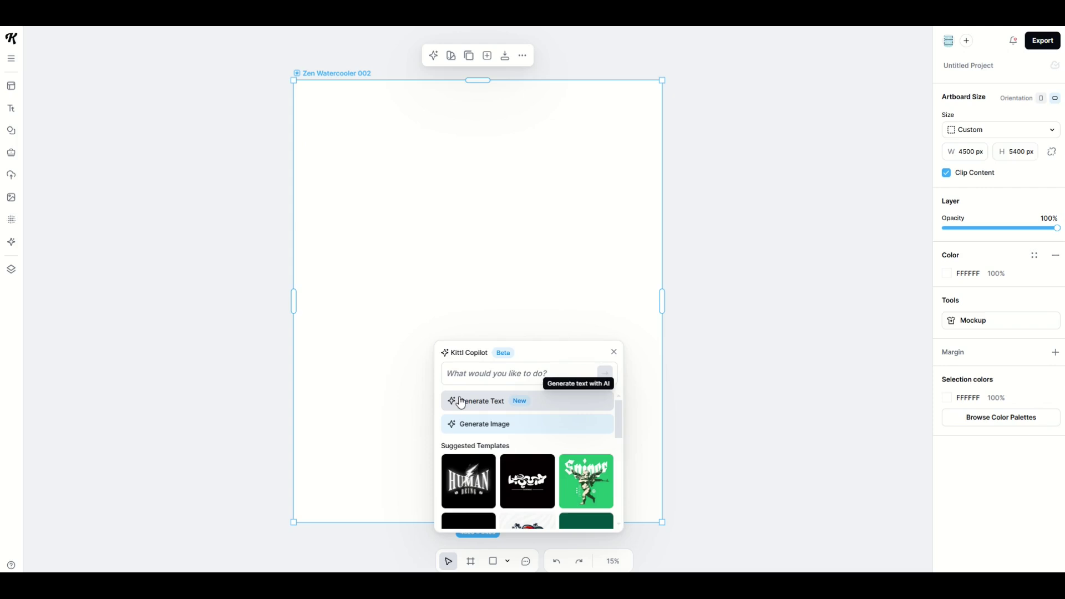
pyautogui.scroll(-4, 461, 426)
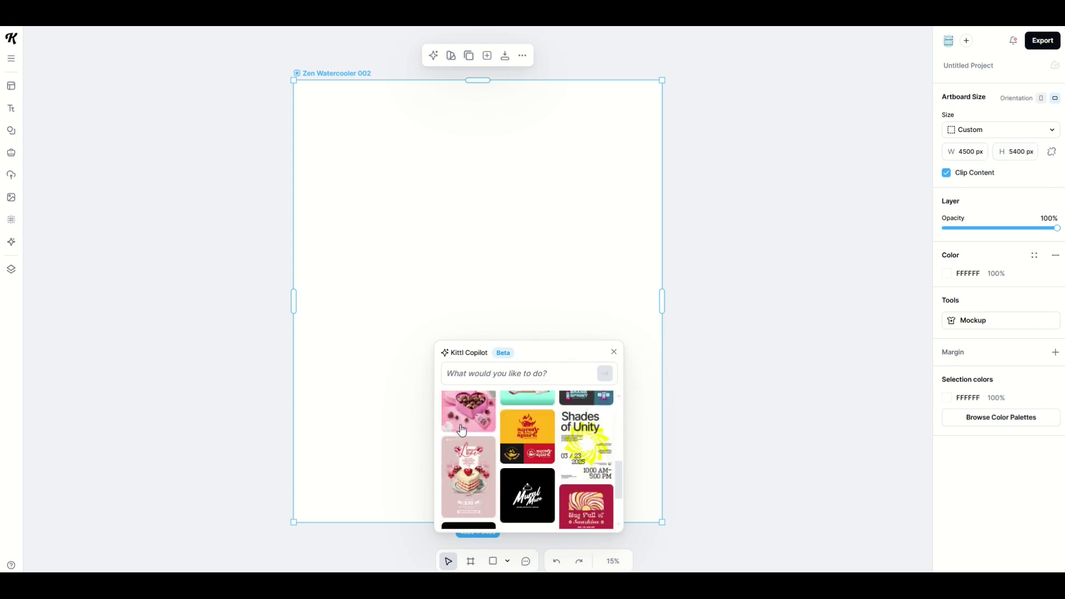
pyautogui.click(466, 373)
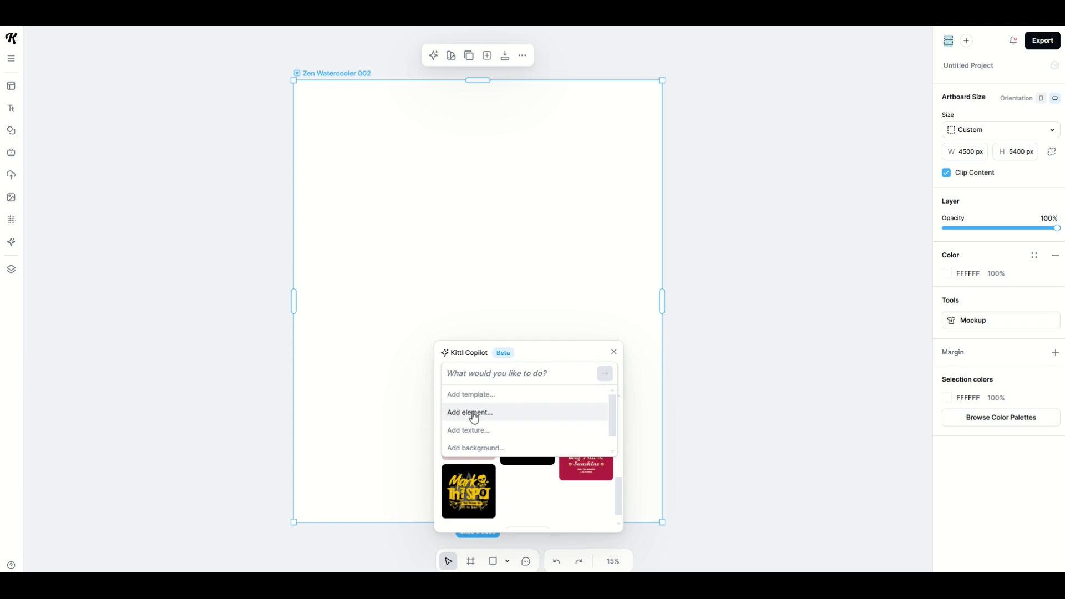
pyautogui.click(339, 278)
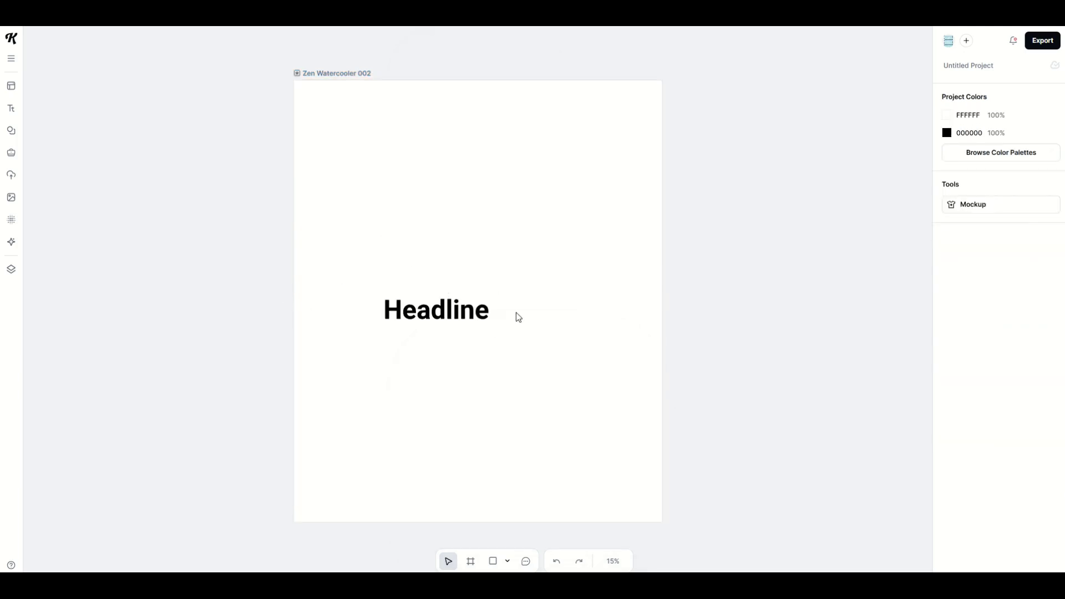
pyautogui.click(339, 75)
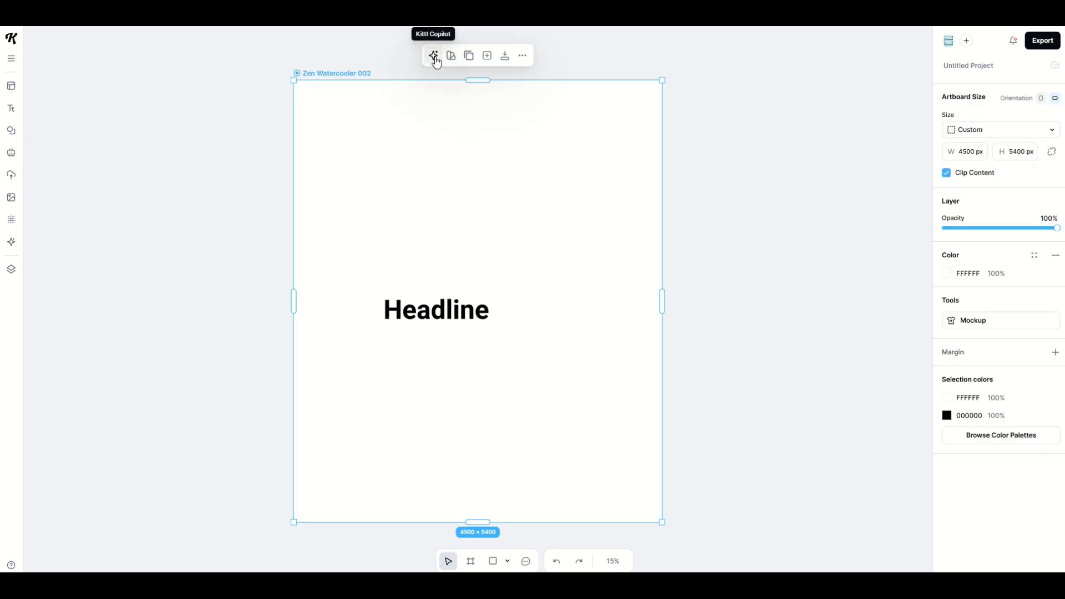
pyautogui.click(413, 317)
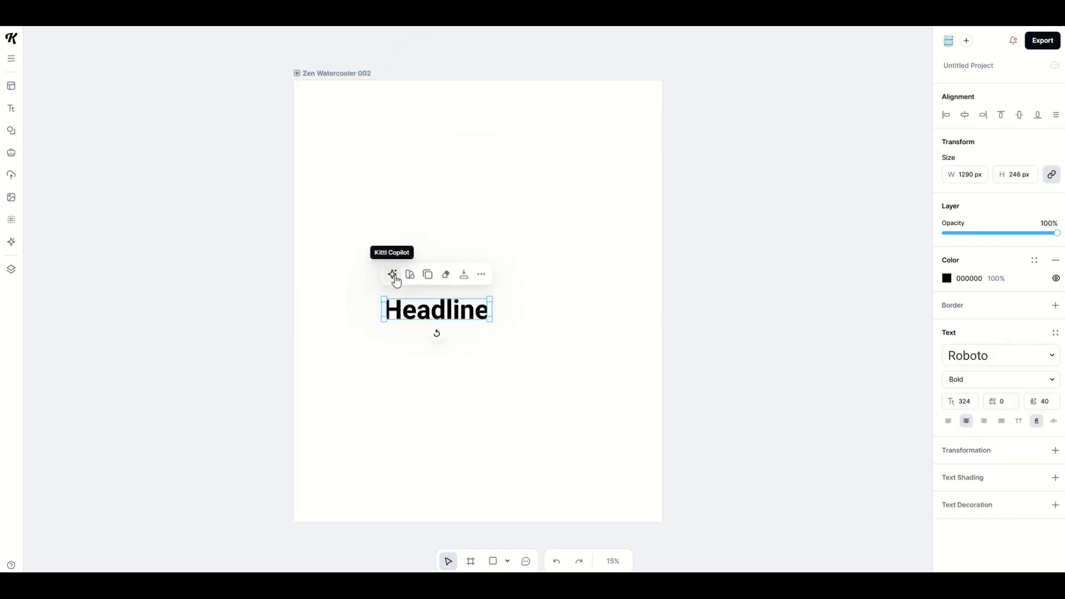
pyautogui.click(594, 337)
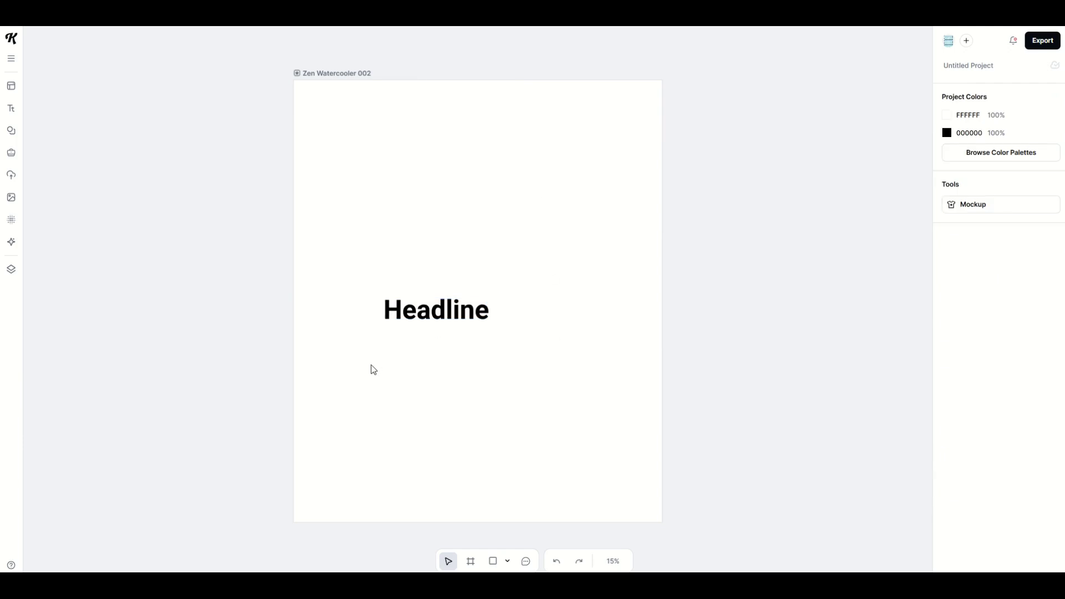
# Enlarge the Headline text to about double its size.
pyautogui.click(401, 316)
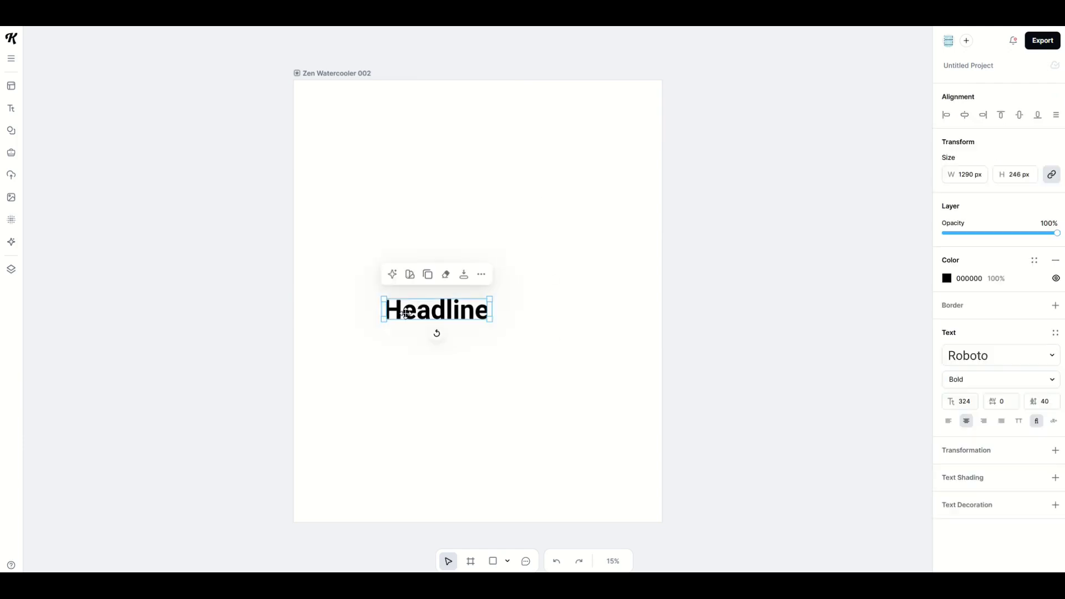
pyautogui.click(410, 277)
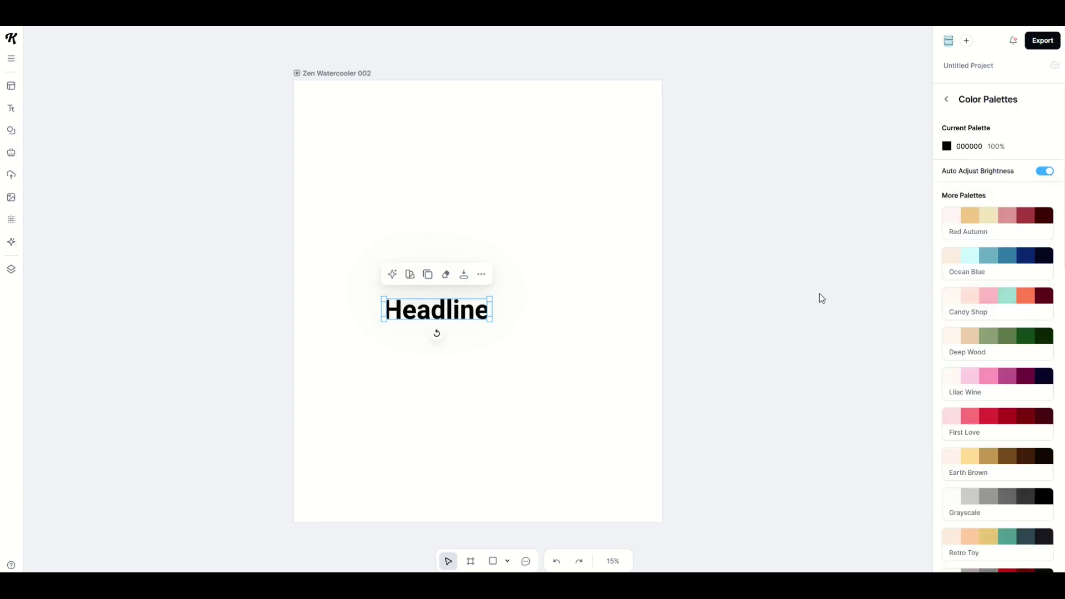
pyautogui.scroll(-4, 976, 277)
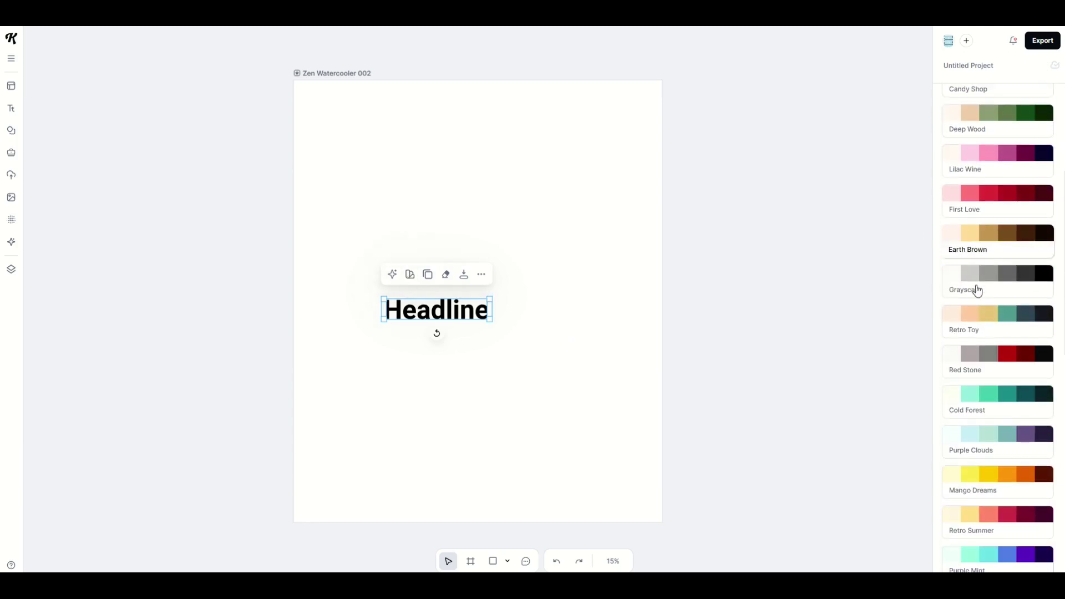
pyautogui.scroll(4, 978, 284)
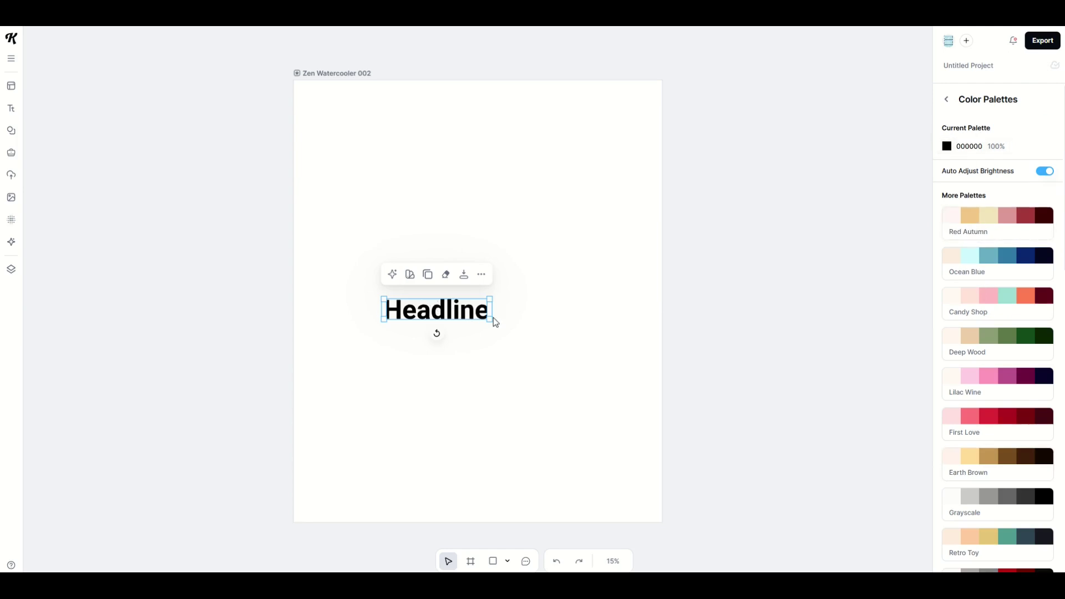
pyautogui.moveTo(492, 319); pyautogui.dragTo(556, 347)
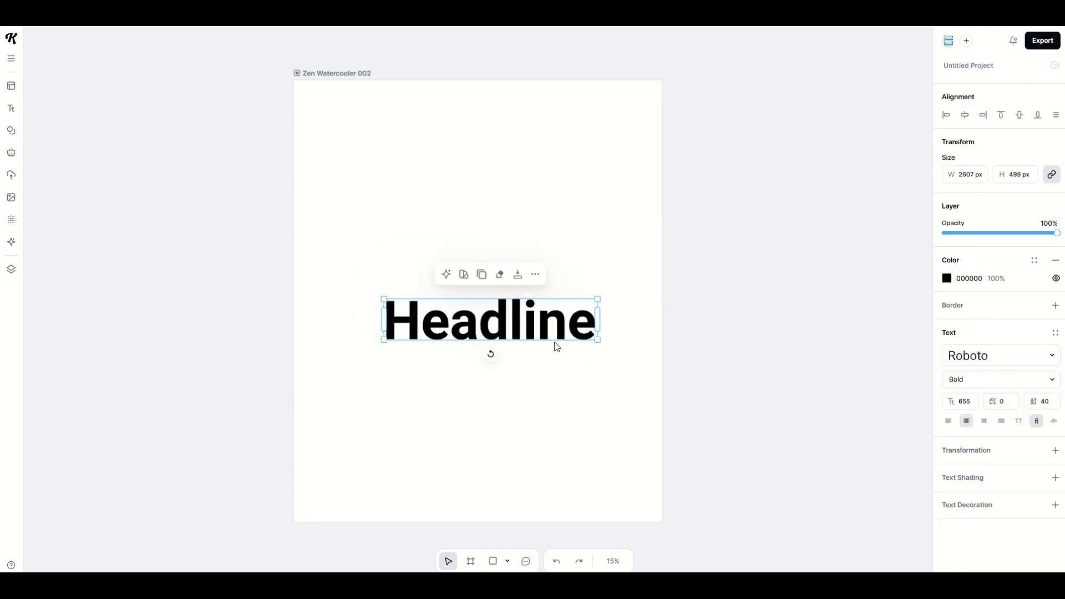
pyautogui.doubleClick(552, 312)
pyautogui.click(447, 336)
pyautogui.press('Escape')
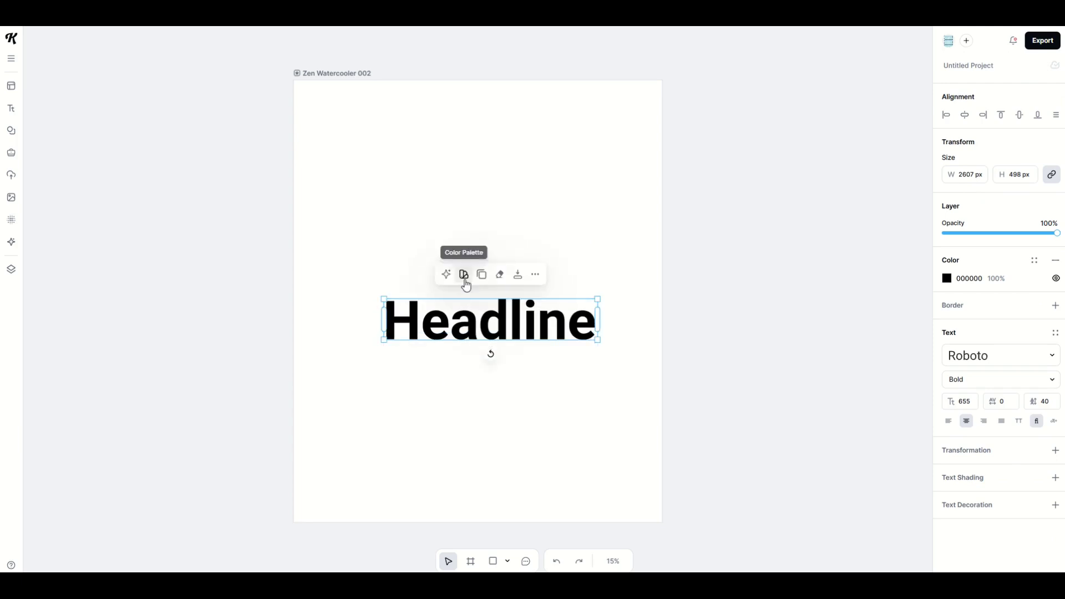
# Set the Headline colour to pure red FF0000 with the solid colour picker.
pyautogui.click(464, 274)
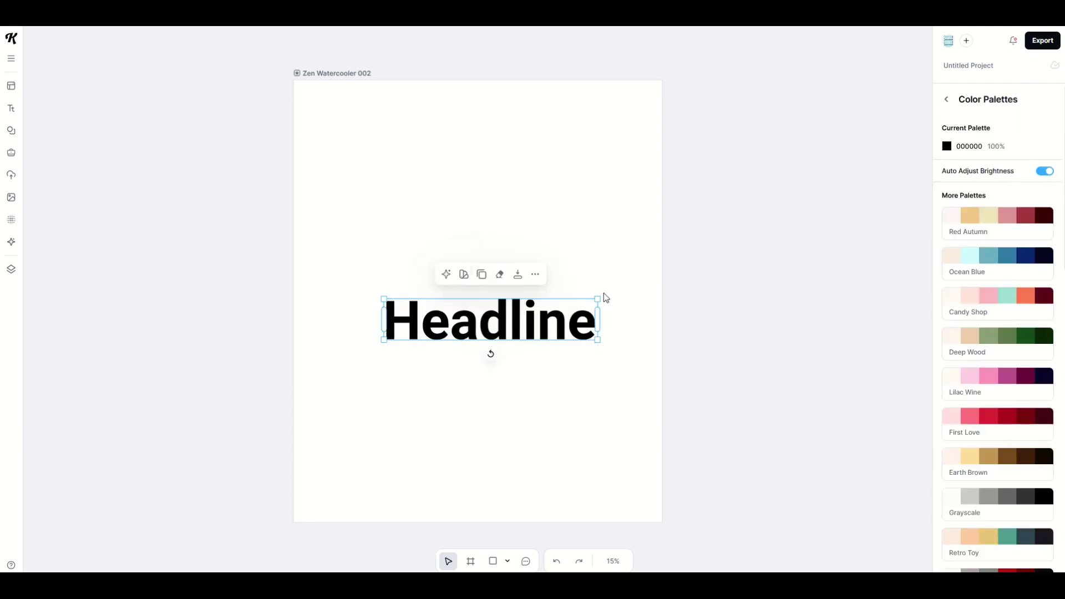
pyautogui.click(949, 153)
pyautogui.moveTo(908, 166); pyautogui.dragTo(985, 52)
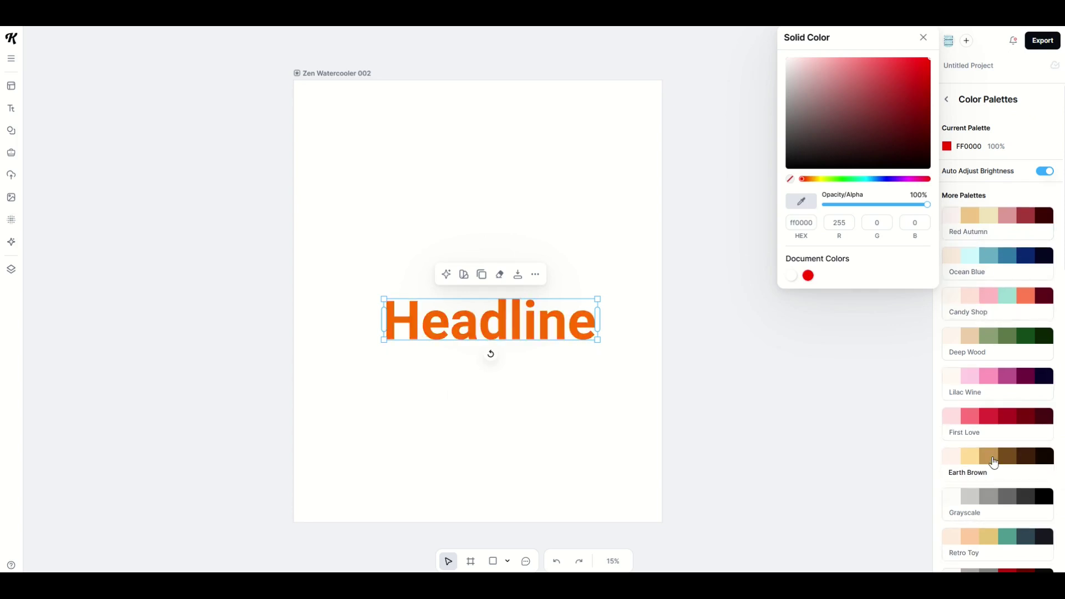
pyautogui.scroll(-2, 998, 488)
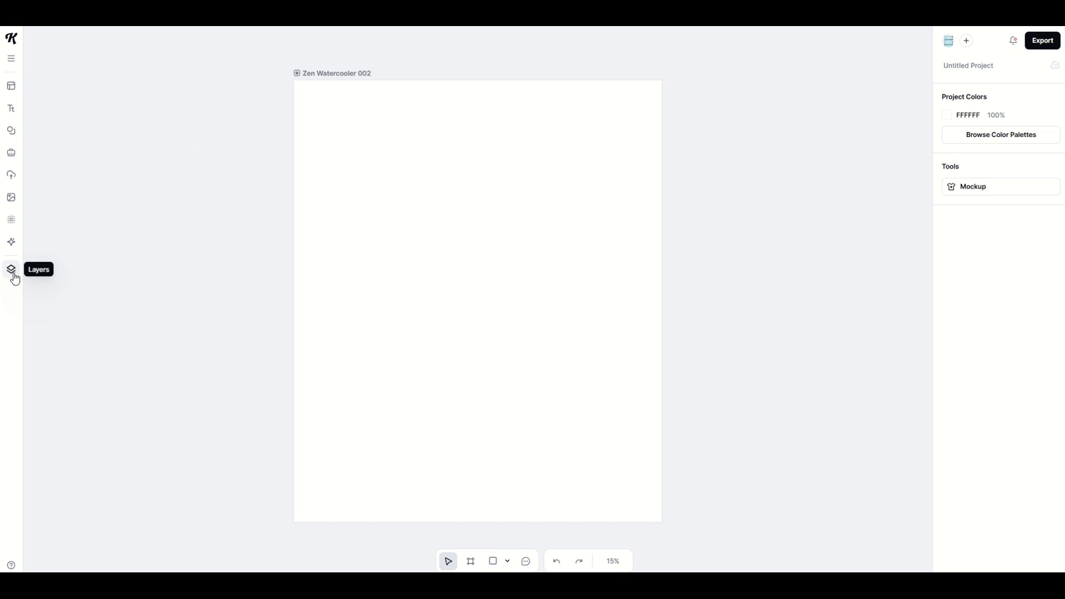
# Show the layers list, expand the Zen Watercooler 002 group, and select its Background layer.
pyautogui.click(12, 271)
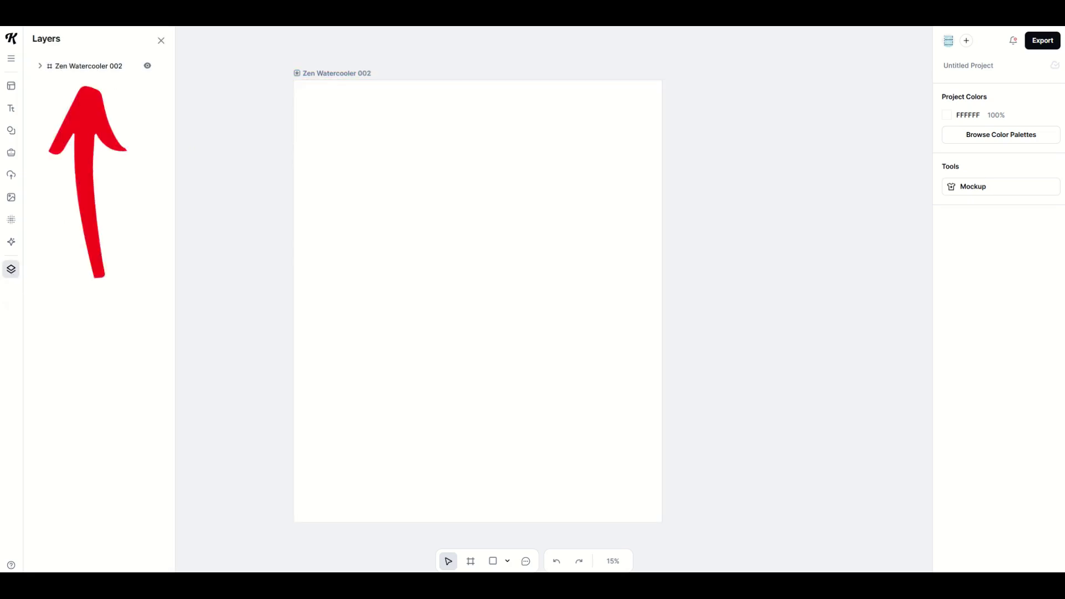
pyautogui.click(40, 66)
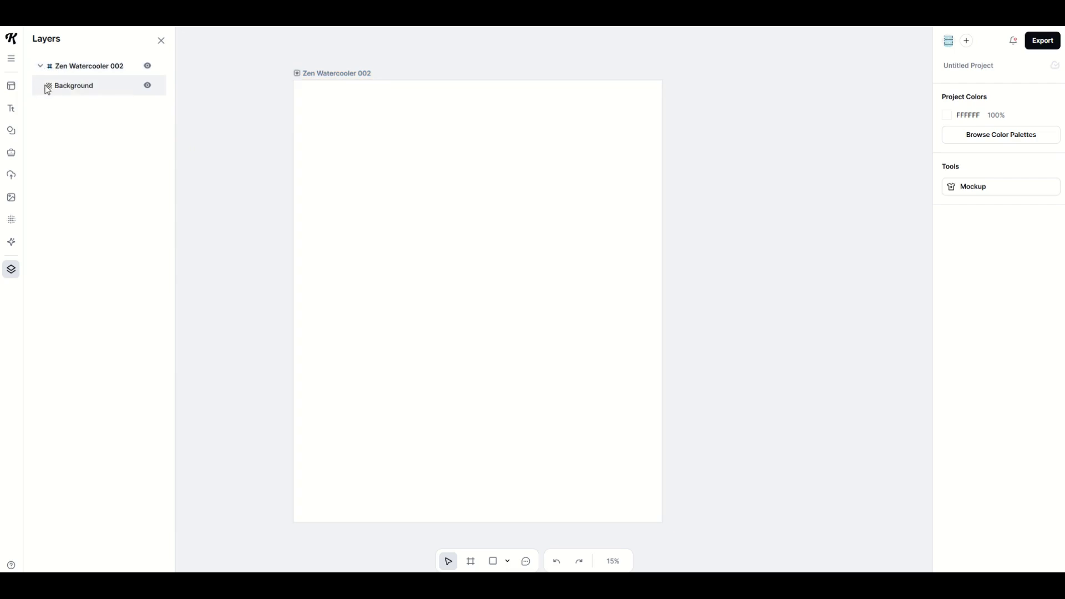
pyautogui.click(72, 92)
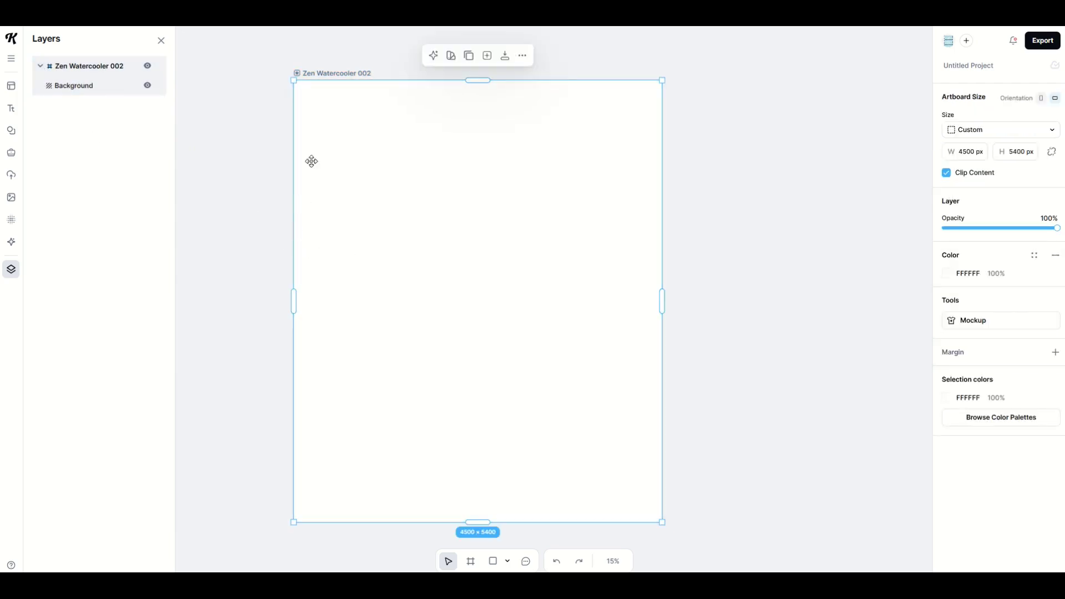
# Place a trending photo of a woman on the artboard and rename its layer 'Woman'.
pyautogui.click(12, 198)
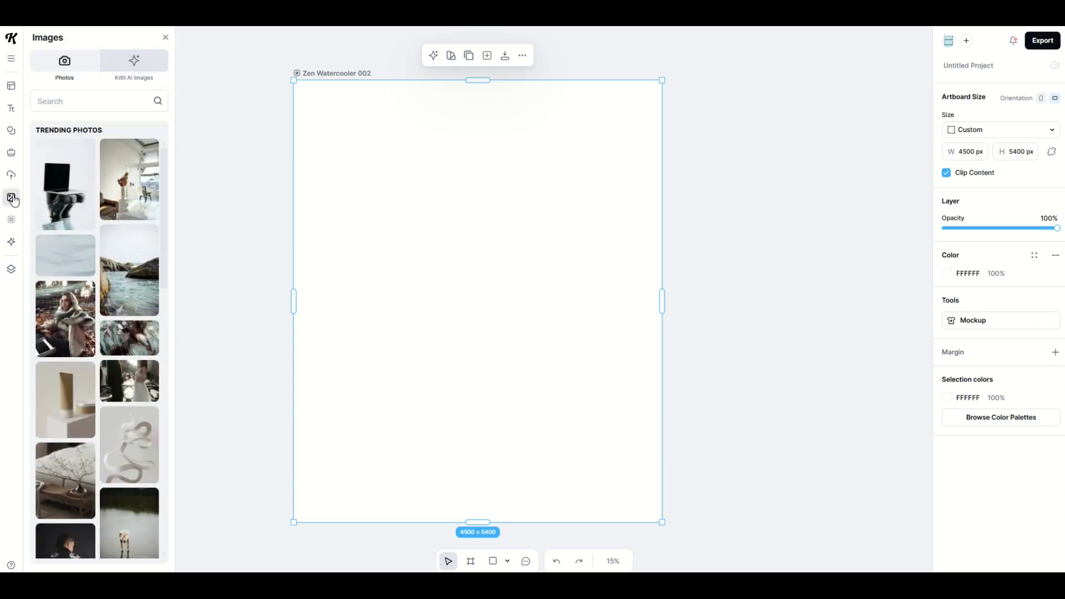
pyautogui.click(60, 316)
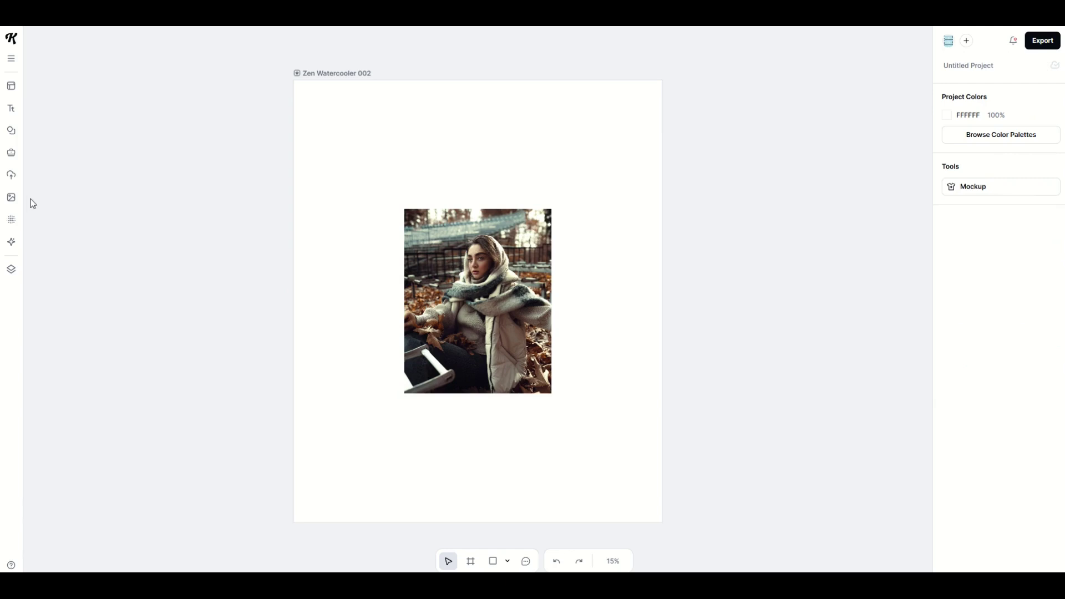
pyautogui.click(11, 270)
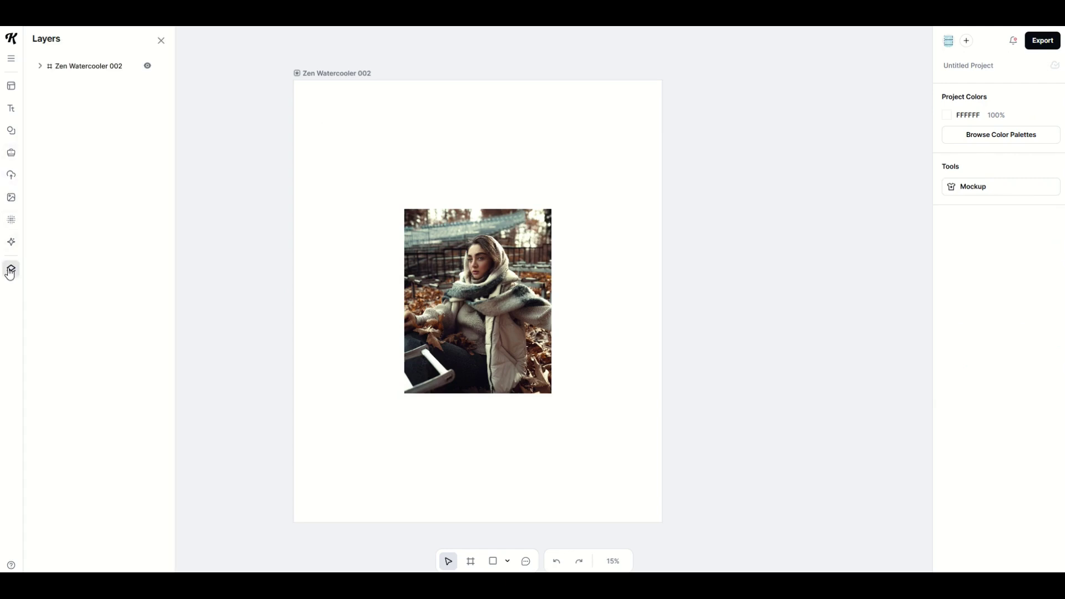
pyautogui.click(40, 68)
pyautogui.click(88, 86)
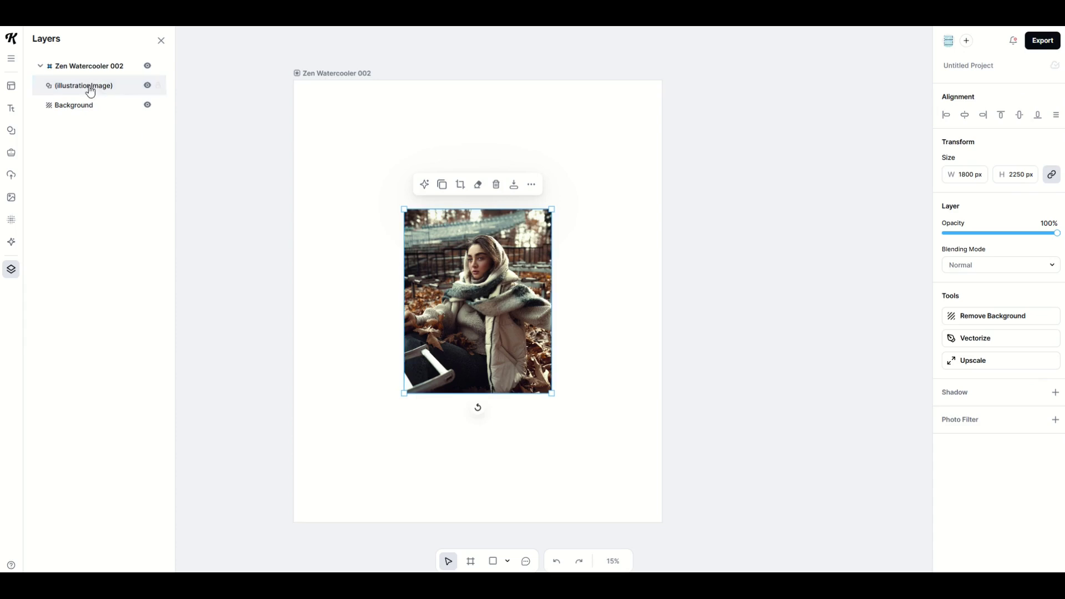
pyautogui.doubleClick(101, 86)
pyautogui.write('Woman')
pyautogui.click(69, 109)
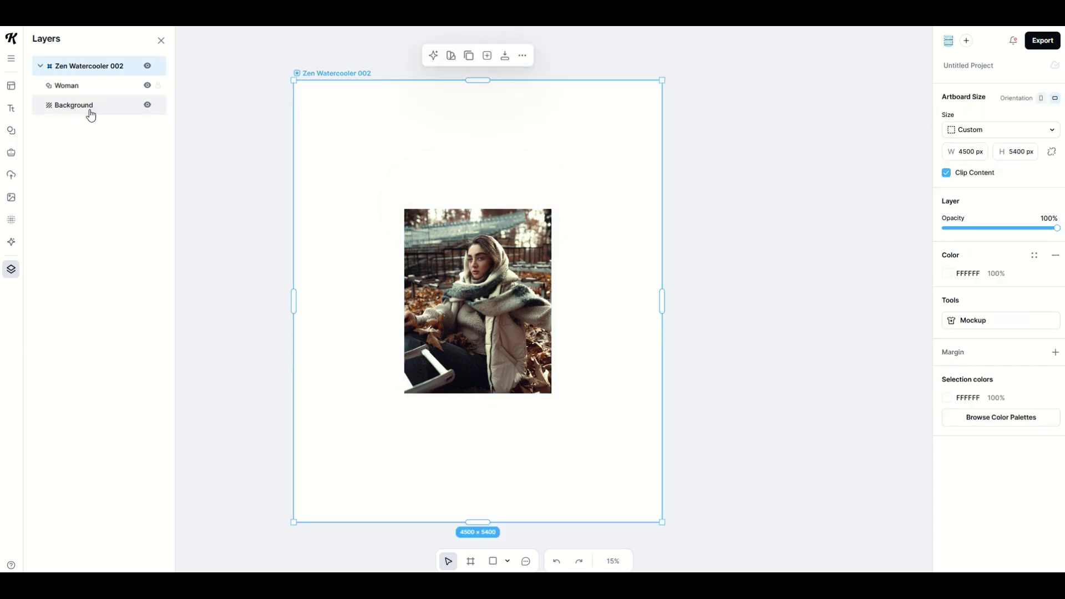
# Hide the white Background layer with its eye icon.
pyautogui.rightClick(80, 110)
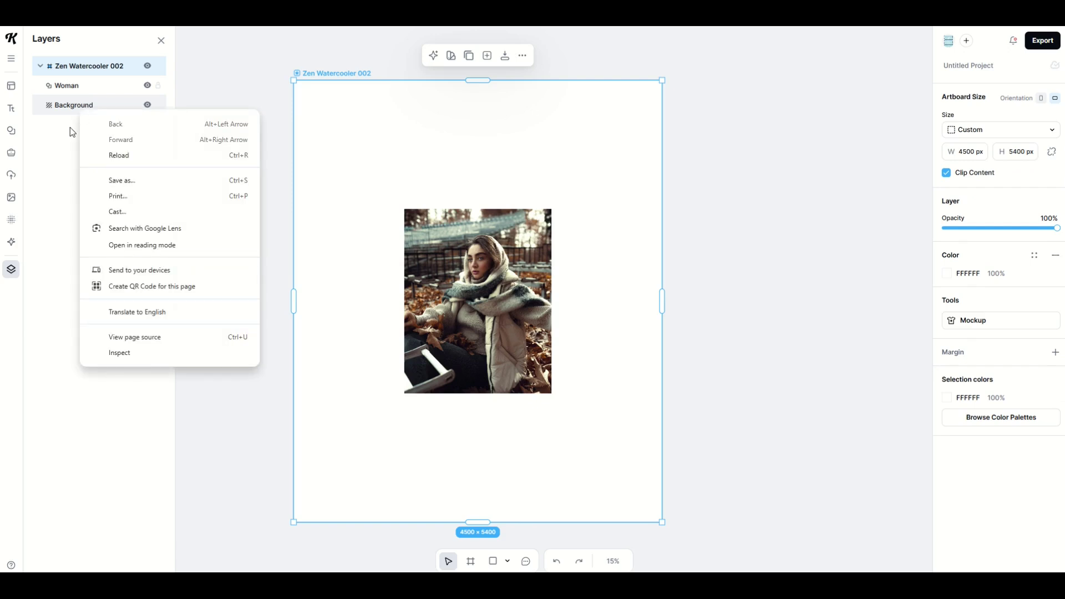
pyautogui.click(69, 107)
pyautogui.click(148, 106)
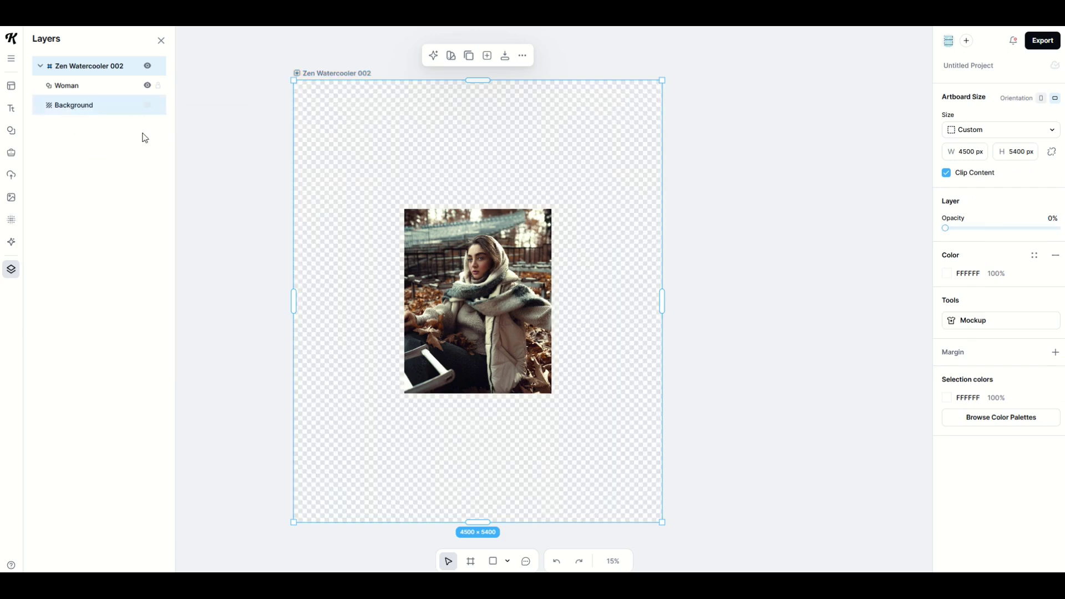
# Show the white Background layer again and enlarge the Woman photo to 3329 px wide.
pyautogui.click(148, 106)
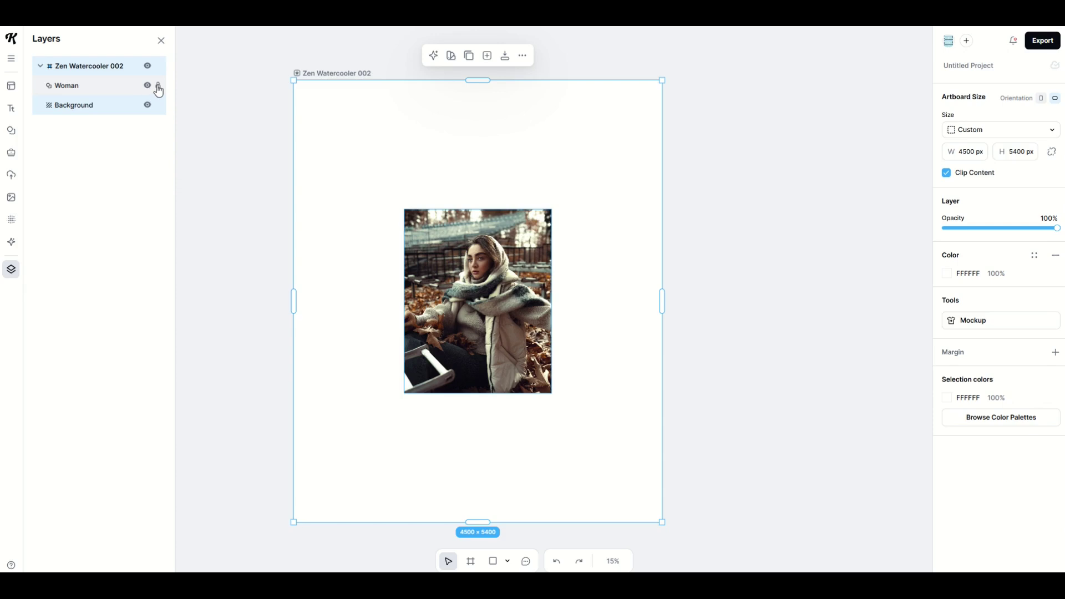
pyautogui.moveTo(387, 281); pyautogui.dragTo(314, 189)
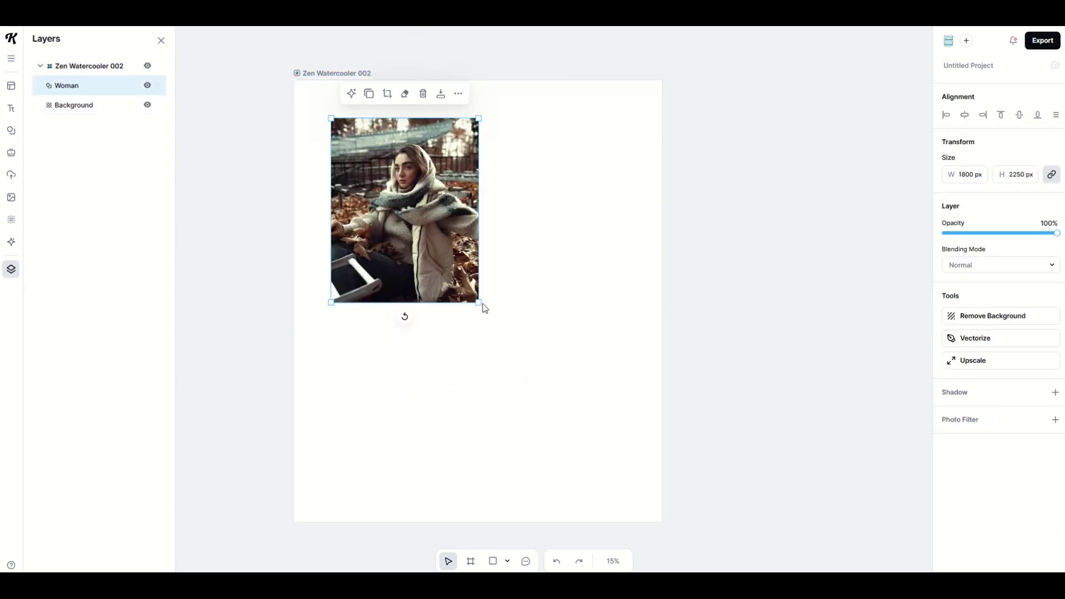
pyautogui.moveTo(482, 304); pyautogui.dragTo(605, 461)
pyautogui.moveTo(521, 333); pyautogui.dragTo(528, 338)
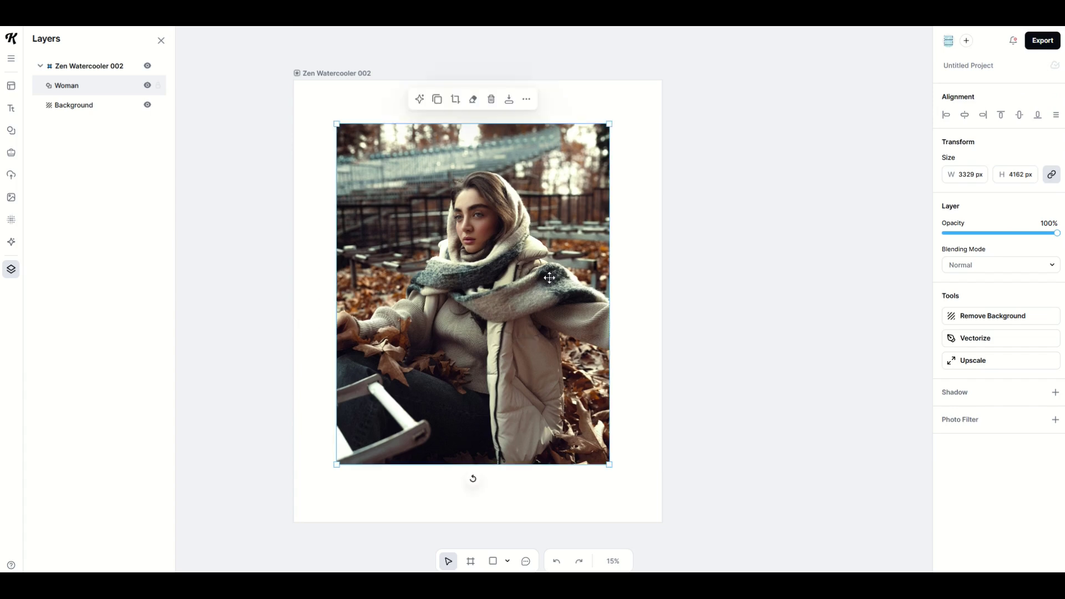
pyautogui.moveTo(460, 300); pyautogui.dragTo(447, 299)
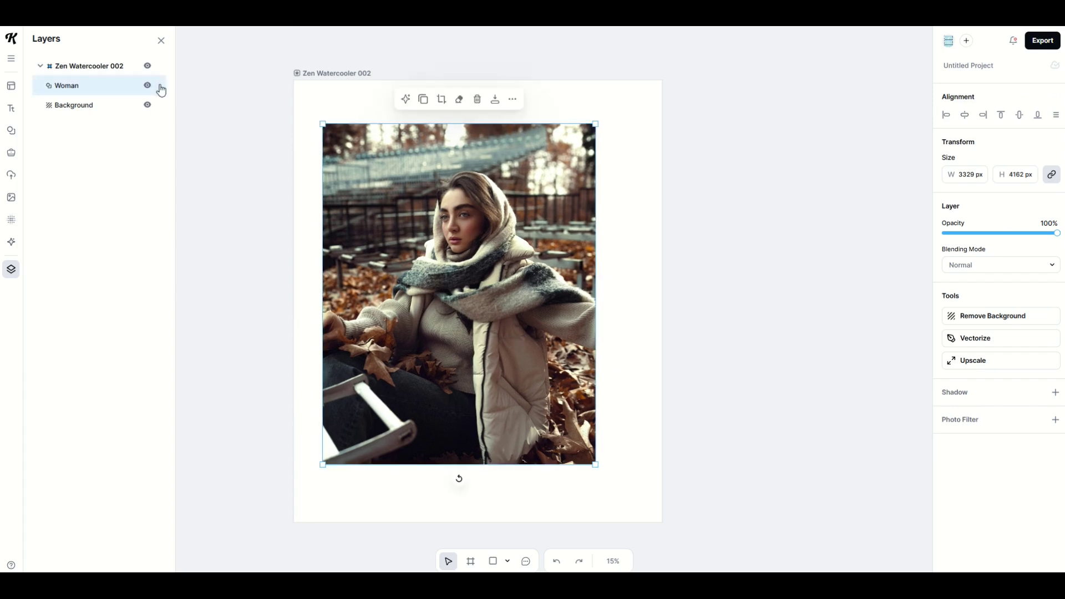
# Lock and then unlock the Woman layer, and shift the photo right and down.
pyautogui.click(159, 86)
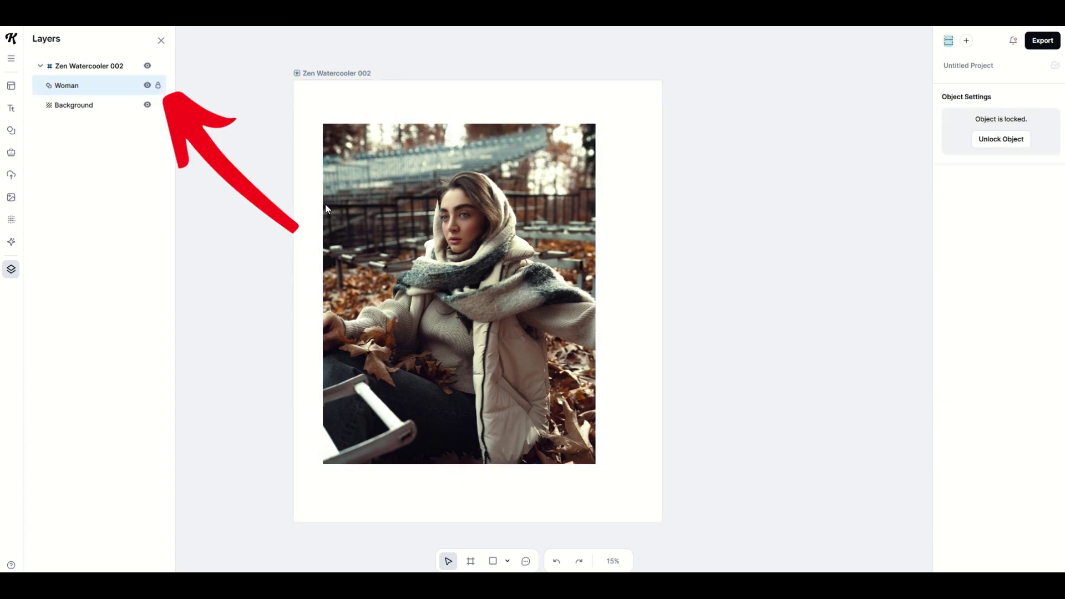
pyautogui.click(574, 263)
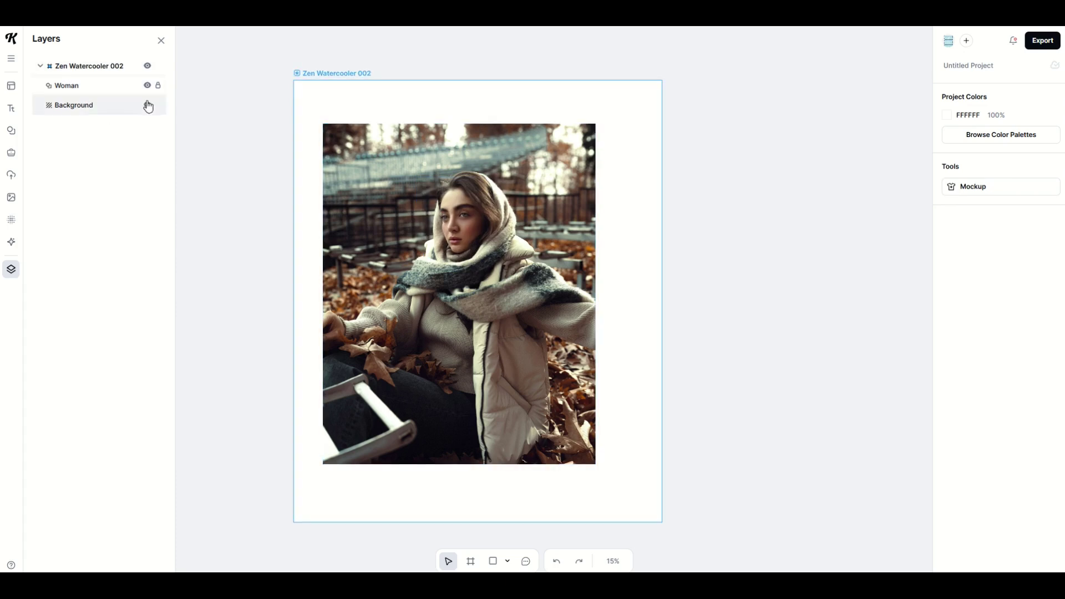
pyautogui.click(158, 85)
pyautogui.moveTo(334, 232); pyautogui.dragTo(356, 246)
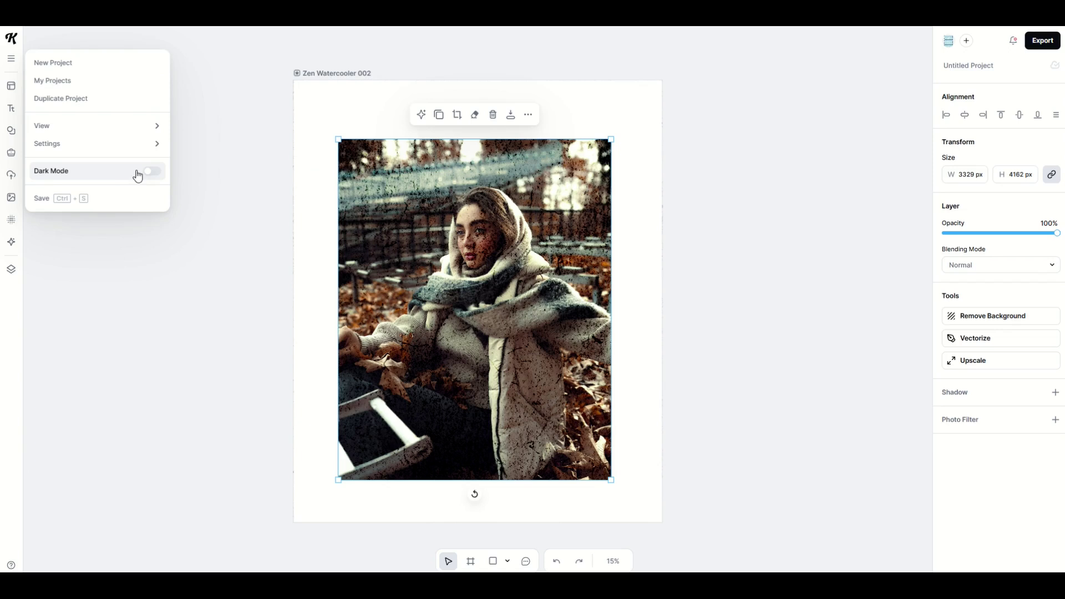
# Turn Dark Mode on, then turn it off to return to the light interface.
pyautogui.click(155, 172)
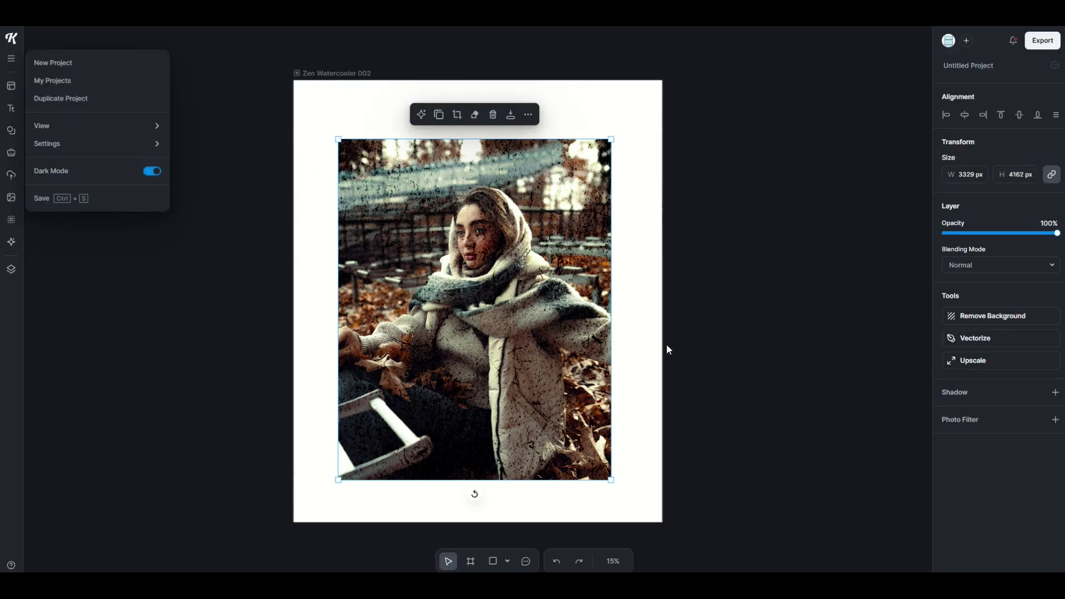
pyautogui.click(152, 172)
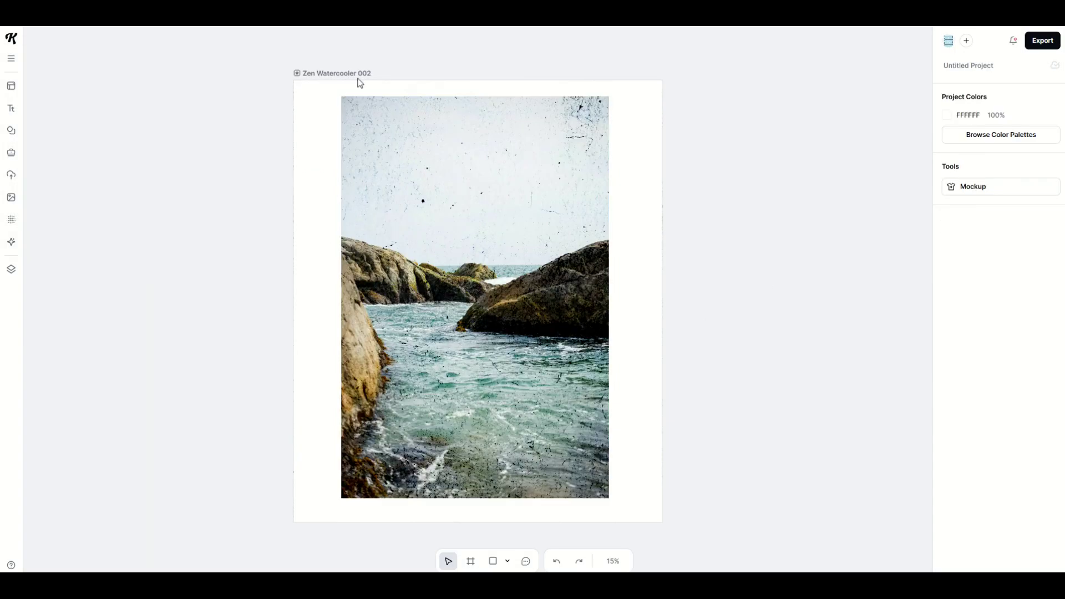
# Turn on the View grid, set its size to 80, then hide the grid again.
pyautogui.click(12, 59)
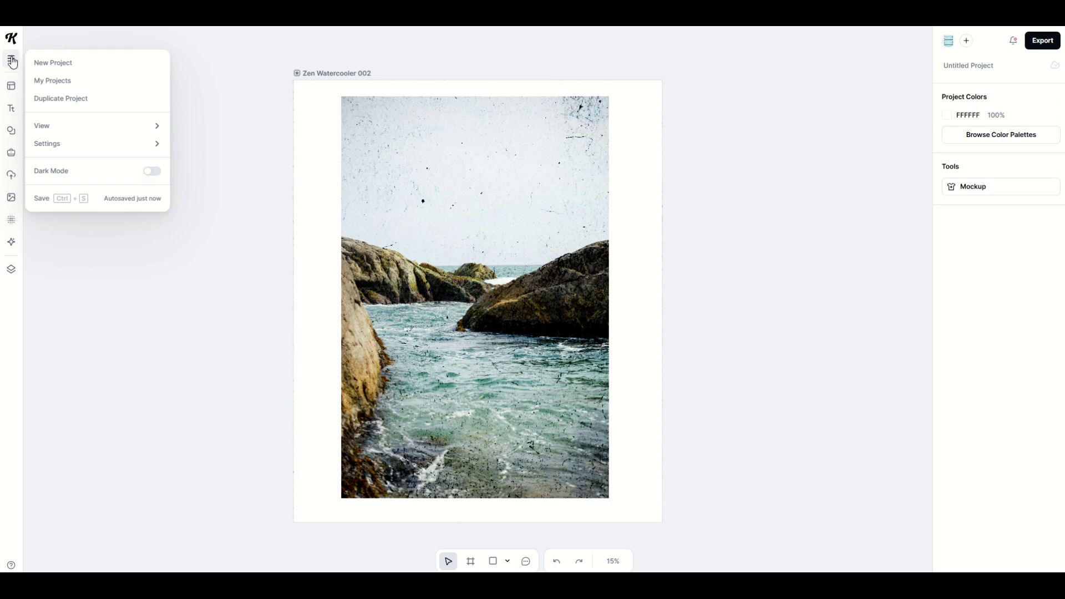
pyautogui.moveTo(43, 132)
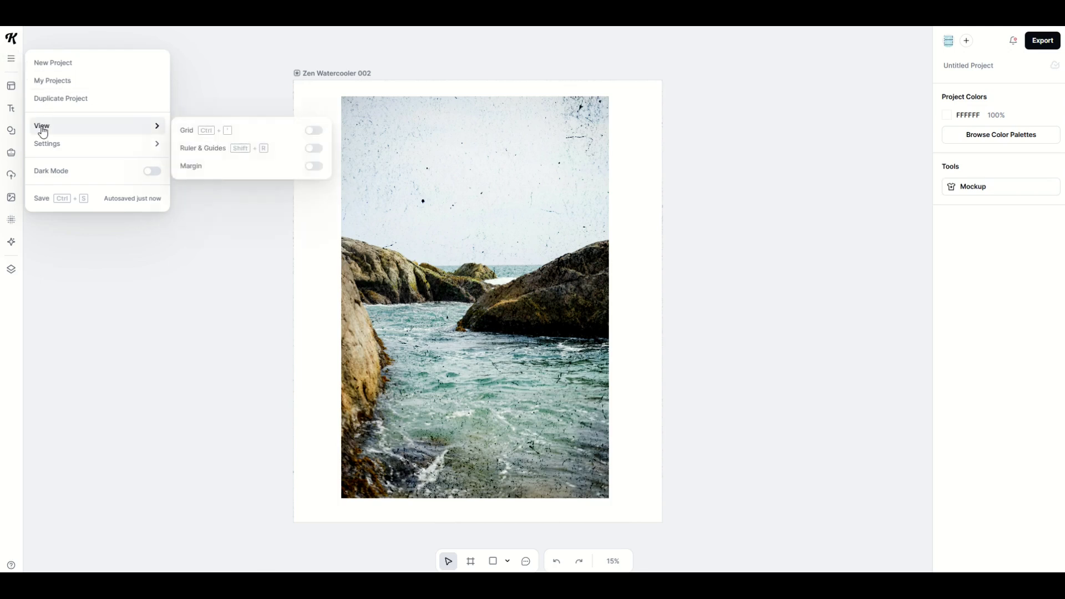
pyautogui.click(307, 133)
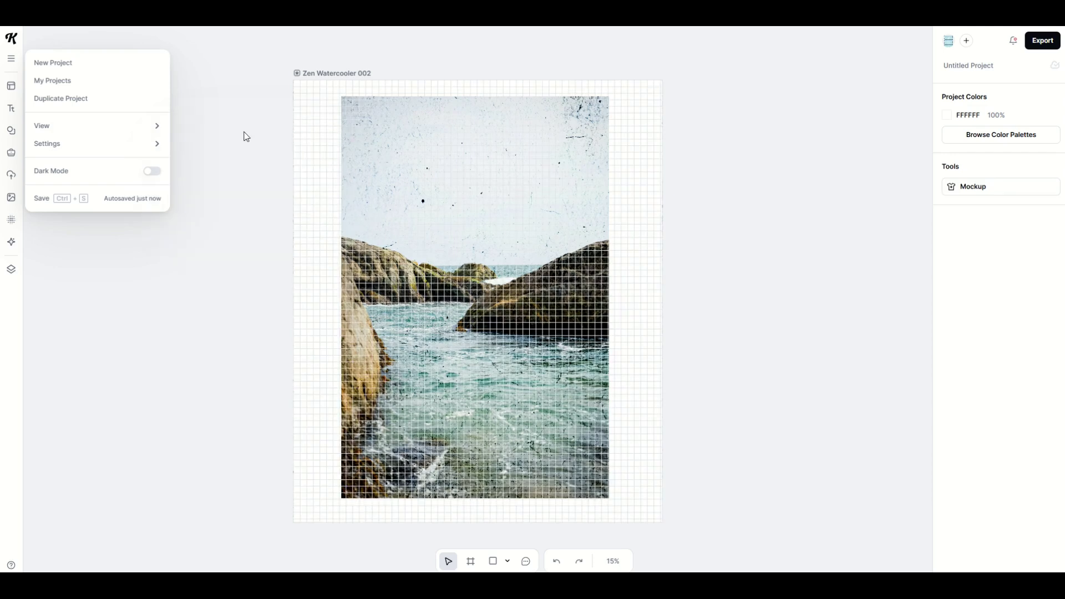
pyautogui.moveTo(143, 126)
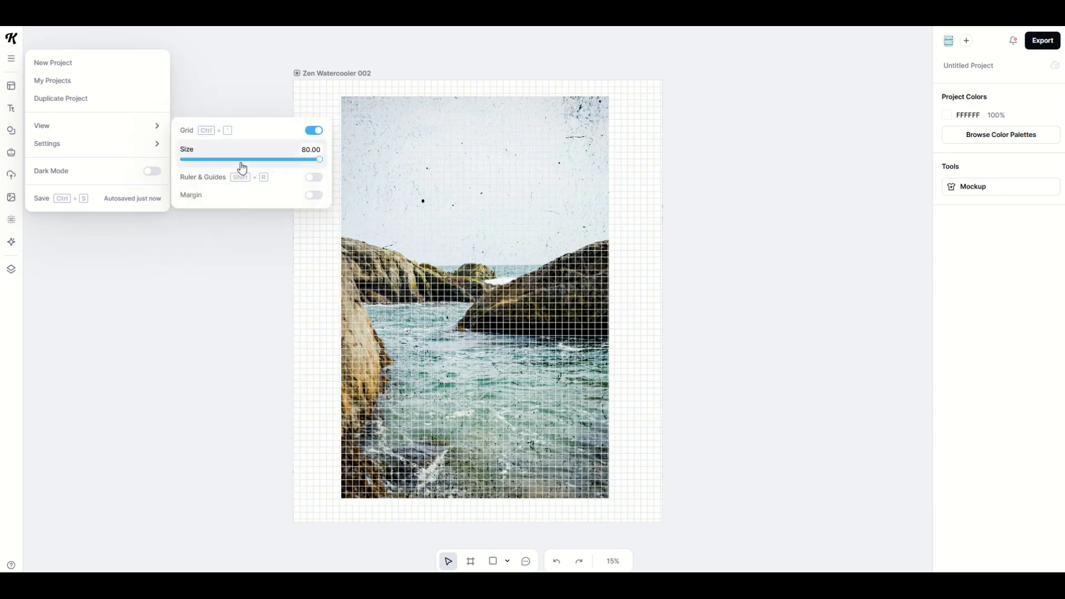
pyautogui.moveTo(319, 162)
pyautogui.mouseDown()
pyautogui.moveTo(257, 161)
pyautogui.moveTo(338, 166)
pyautogui.moveTo(274, 165)
pyautogui.moveTo(323, 170)
pyautogui.mouseUp()
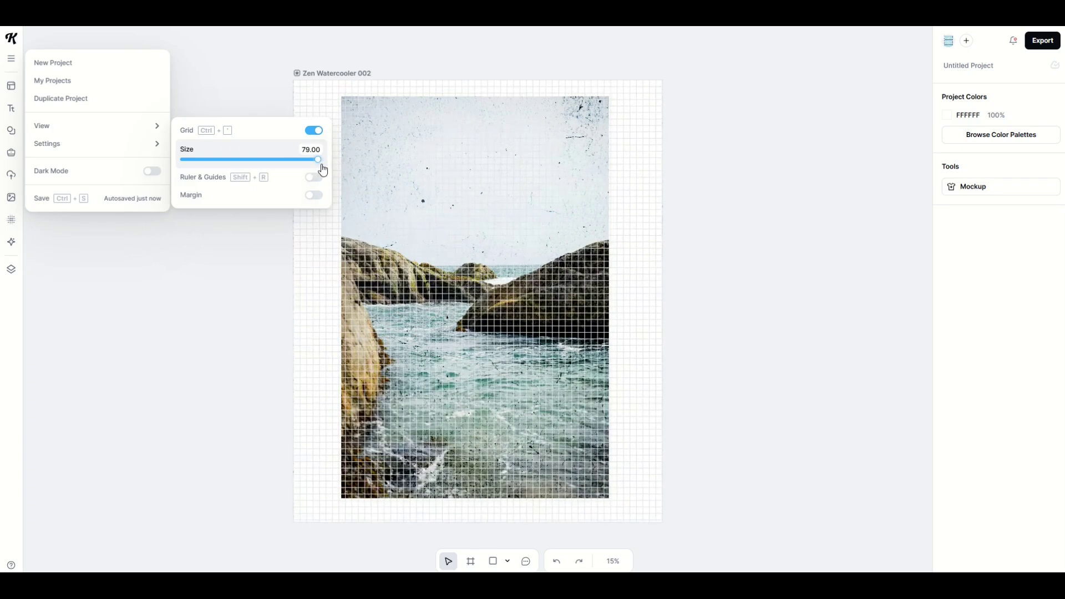
pyautogui.click(318, 133)
pyautogui.click(320, 134)
pyautogui.click(321, 134)
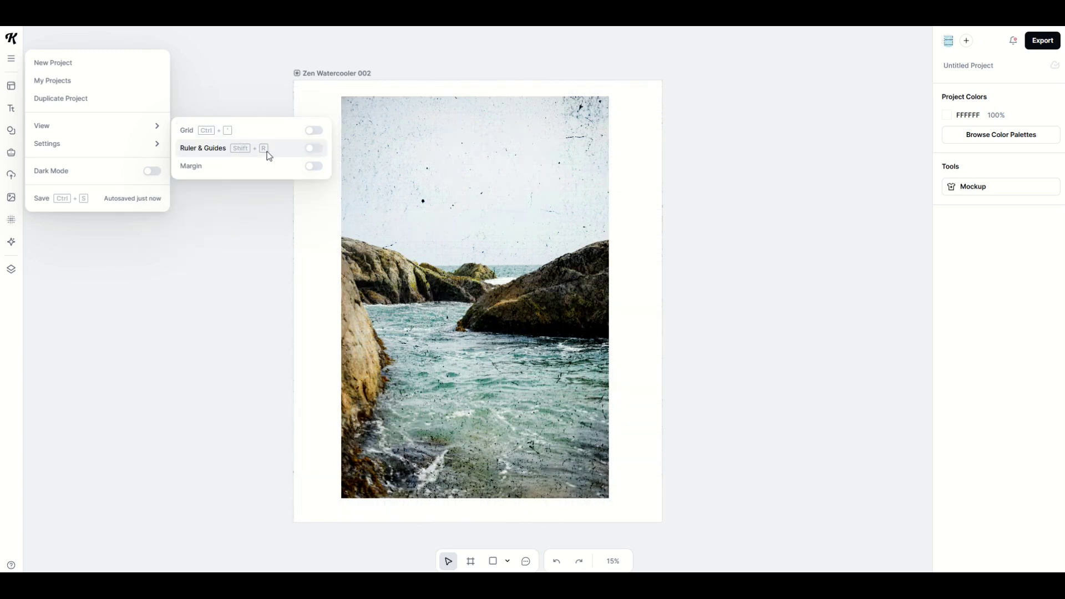
# Enable Ruler & Guides and place two horizontal guides plus vertical guides at 5753 and 6162.
pyautogui.click(311, 149)
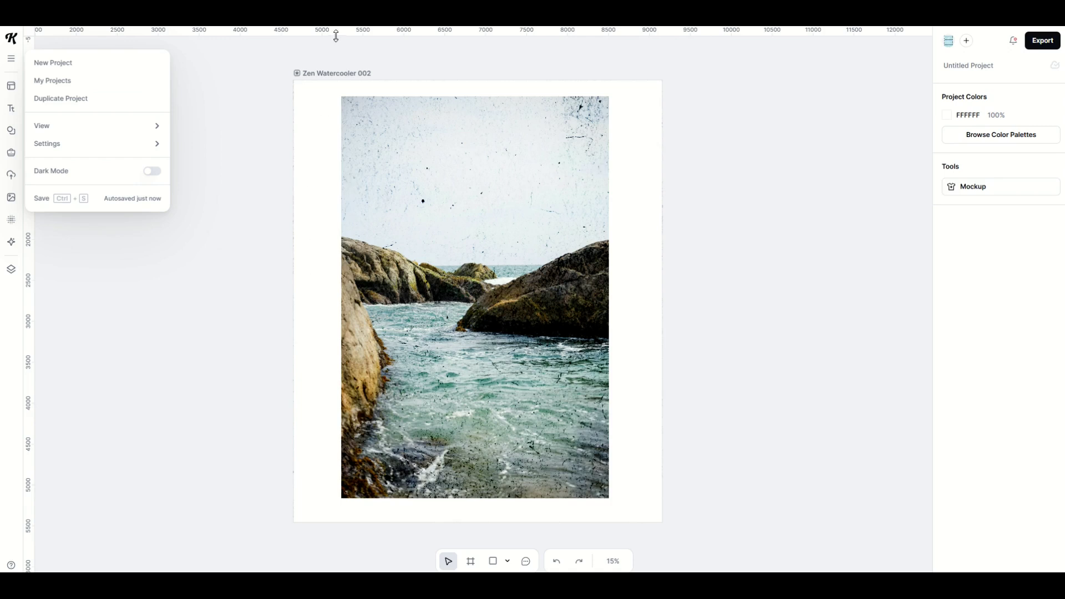
pyautogui.moveTo(336, 36); pyautogui.dragTo(329, 259)
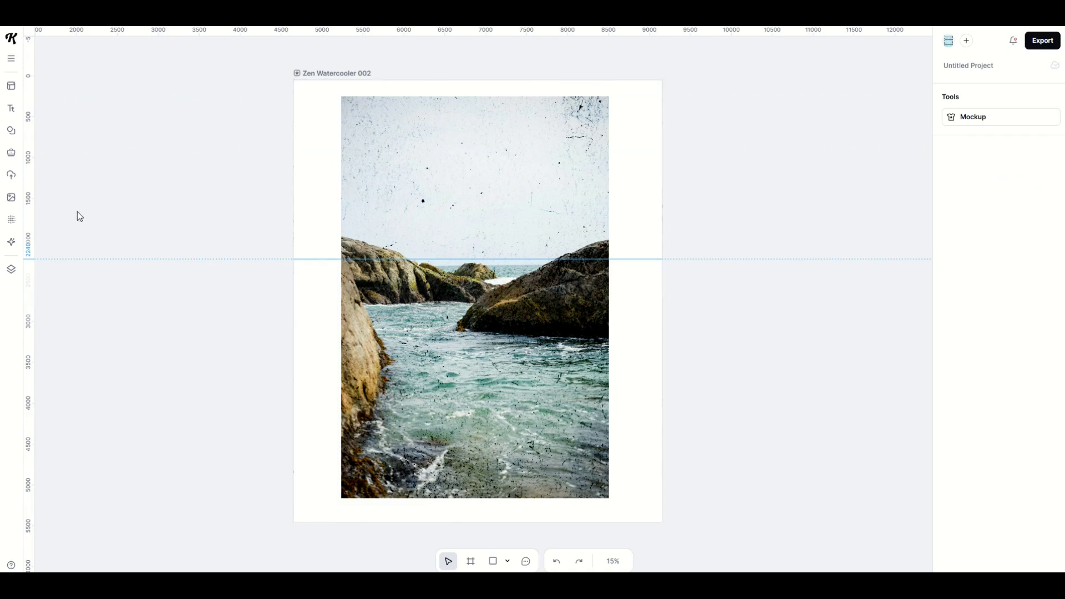
pyautogui.moveTo(32, 217); pyautogui.dragTo(383, 238)
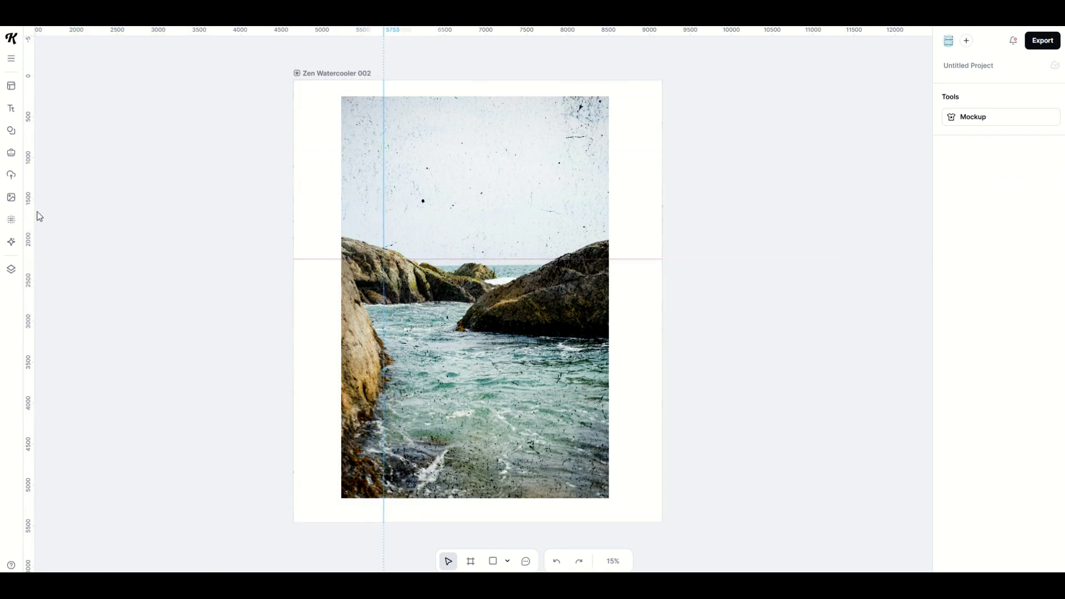
pyautogui.moveTo(34, 213); pyautogui.dragTo(417, 235)
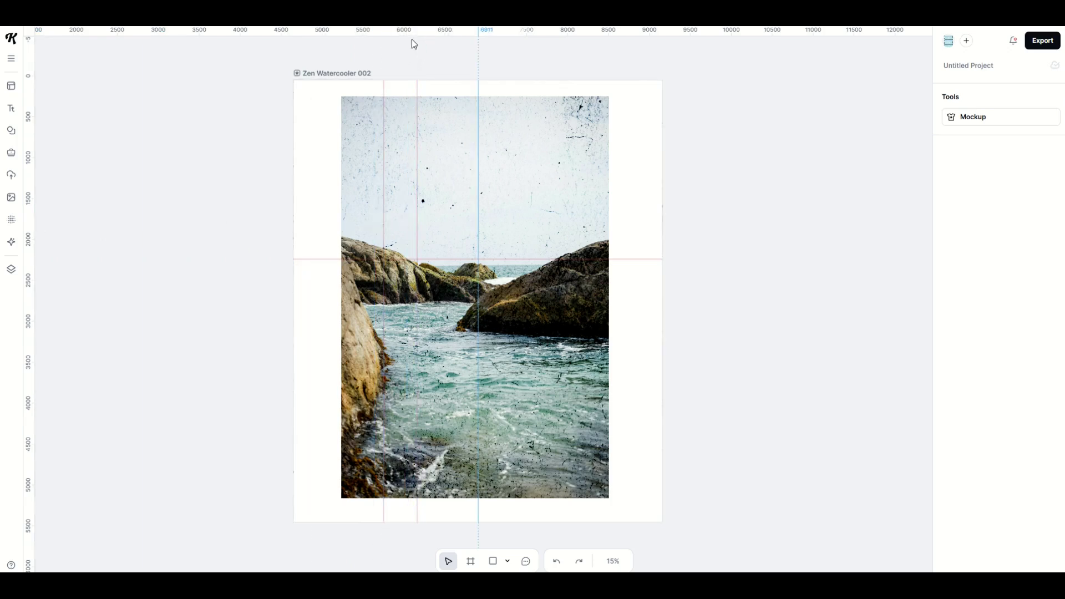
pyautogui.moveTo(413, 37); pyautogui.dragTo(425, 187)
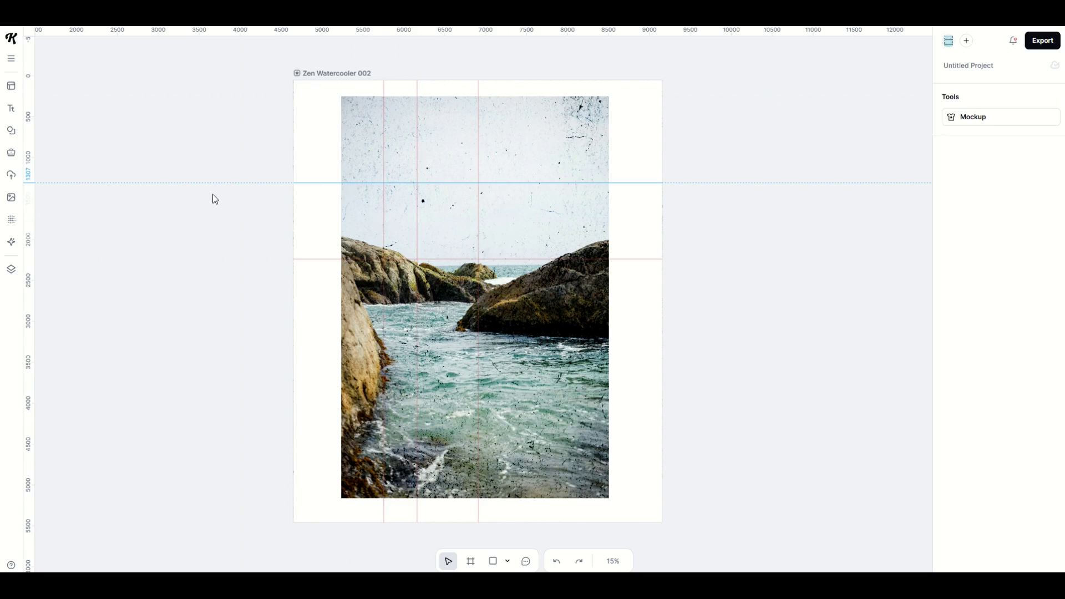
# Remove all four guides, dragging them back to the rulers or deleting them.
pyautogui.moveTo(299, 183); pyautogui.dragTo(300, 30)
pyautogui.moveTo(371, 258); pyautogui.dragTo(336, 132)
pyautogui.moveTo(417, 157); pyautogui.dragTo(321, 224)
pyautogui.press('Delete')
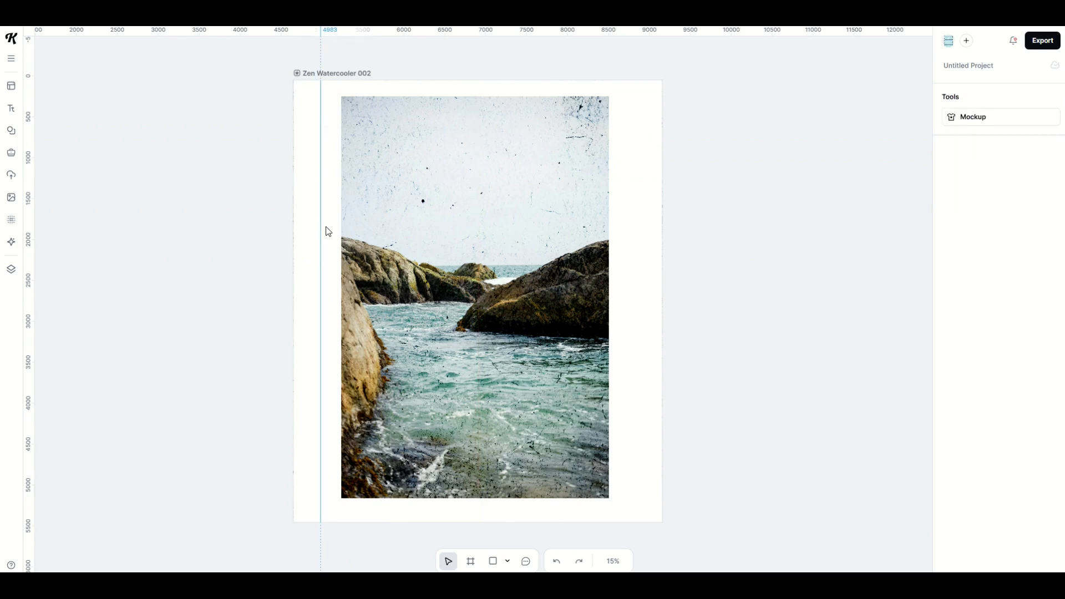
pyautogui.press('Delete')
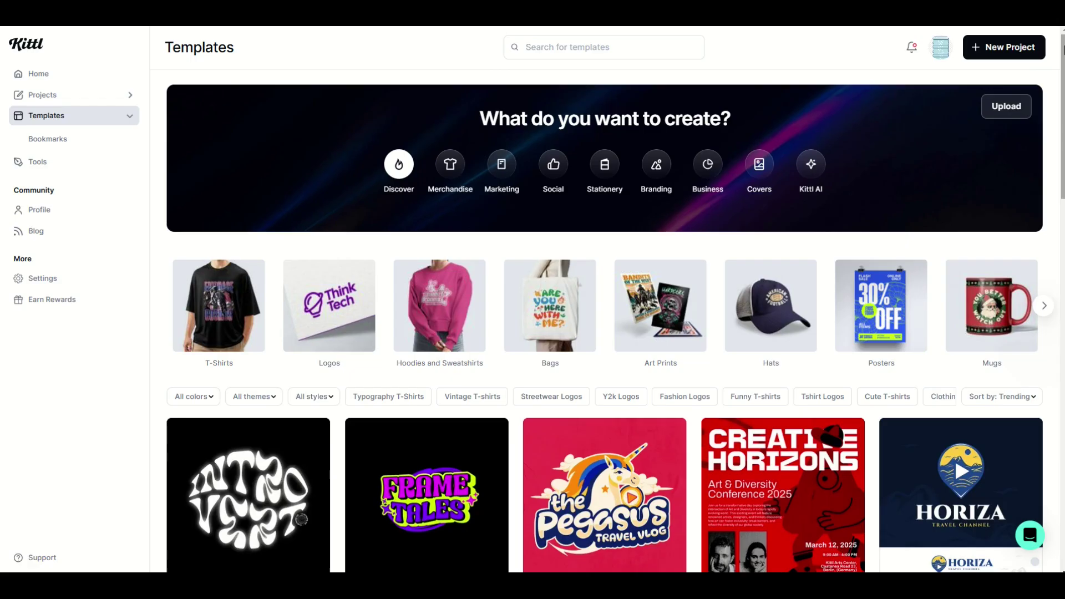
pyautogui.scroll(-1, 954, 456)
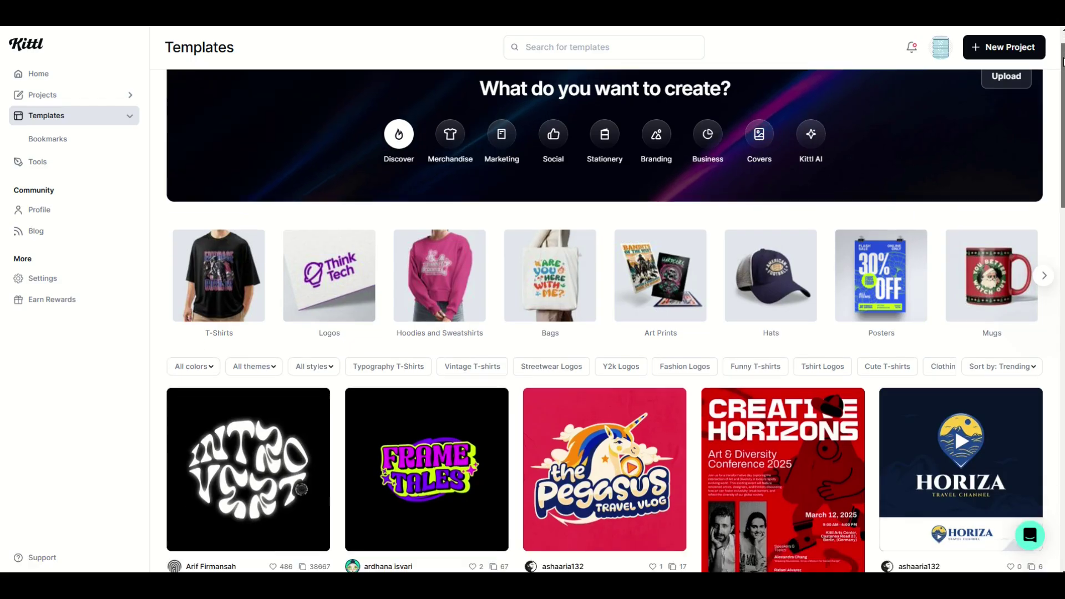
pyautogui.moveTo(1064, 61); pyautogui.dragTo(1050, 411)
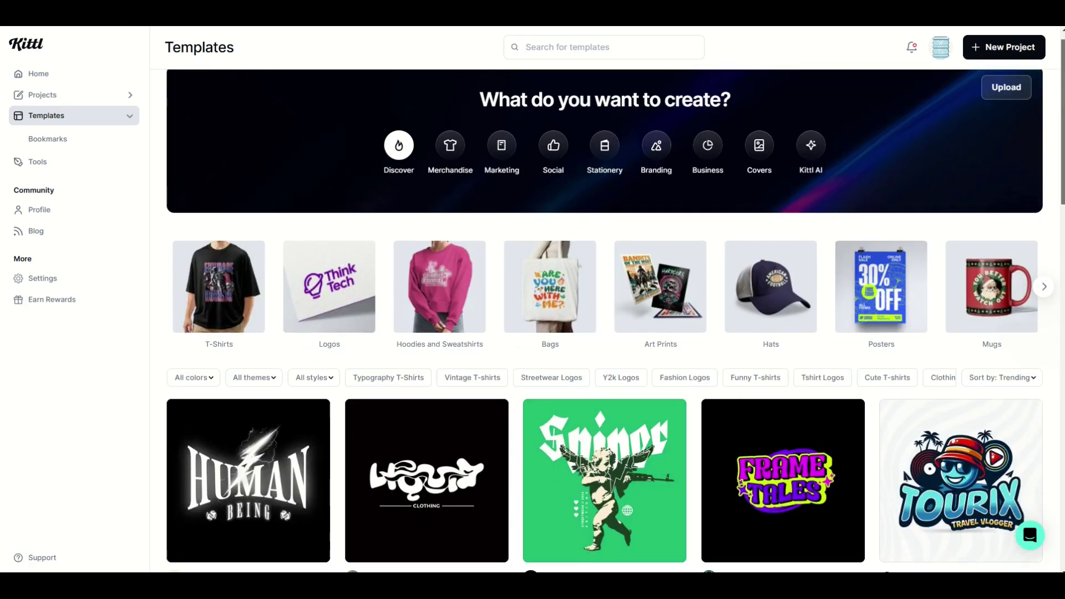
pyautogui.scroll(-1, 610, 320)
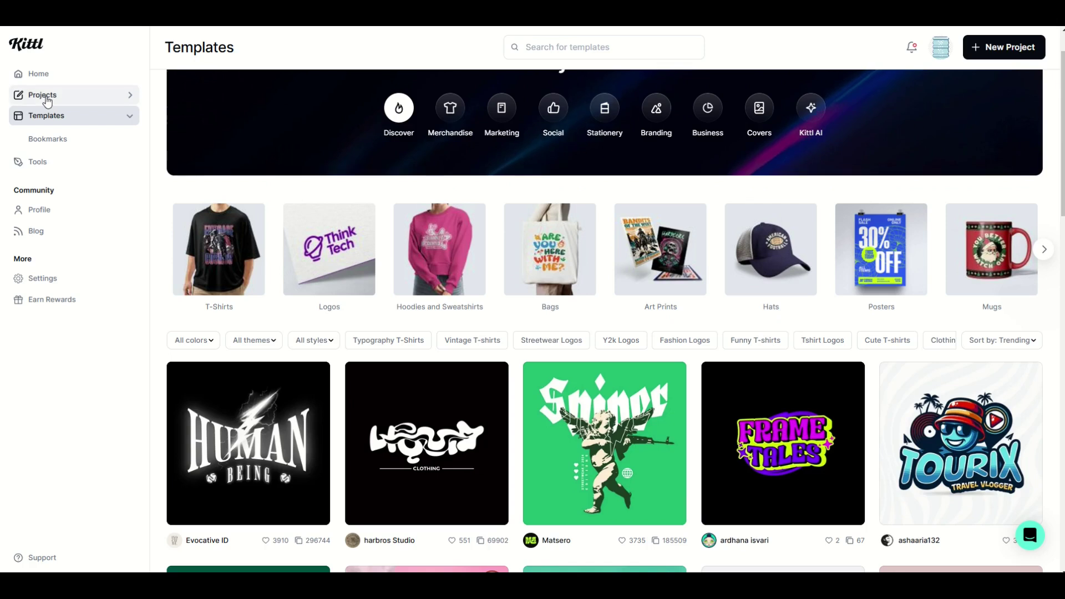
# Go to the Tools page showing Background Remover, Image Upscaler and Vectorizer.
pyautogui.click(38, 162)
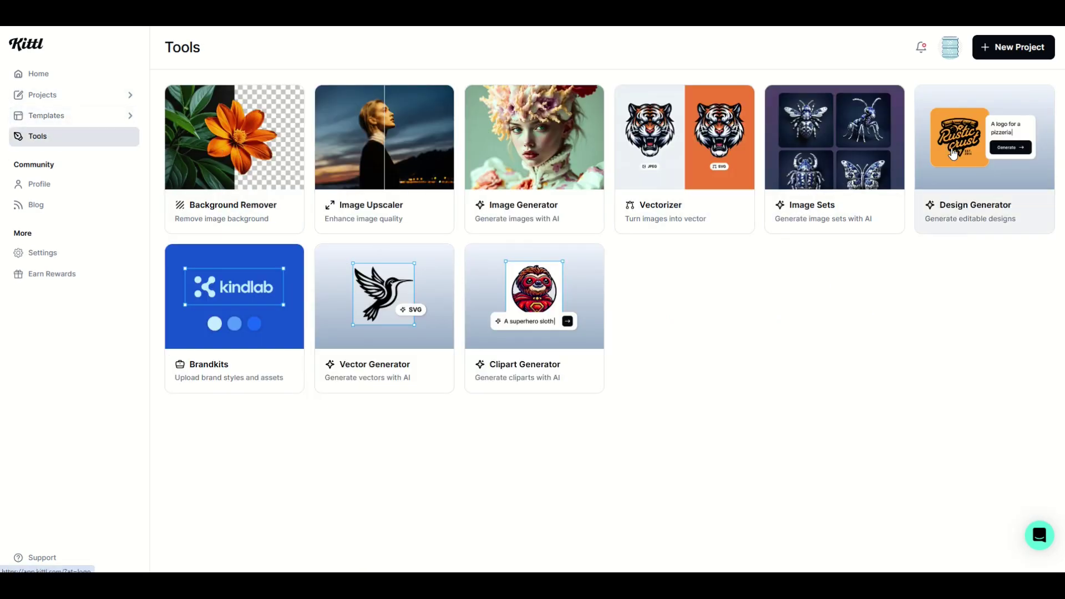